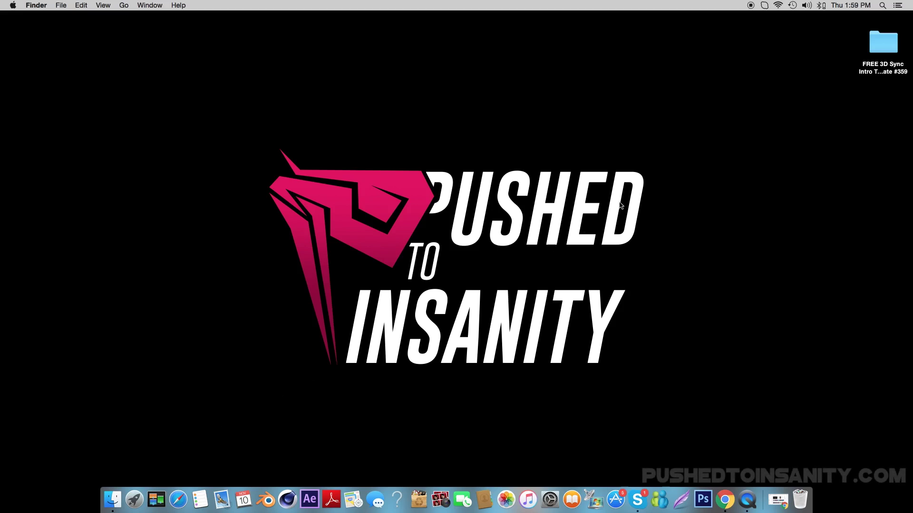
Open C4D.c4d from the intro template's C4D folder to launch Cinema 4D.
{"action": "double_click", "coordinate": [884, 44]}
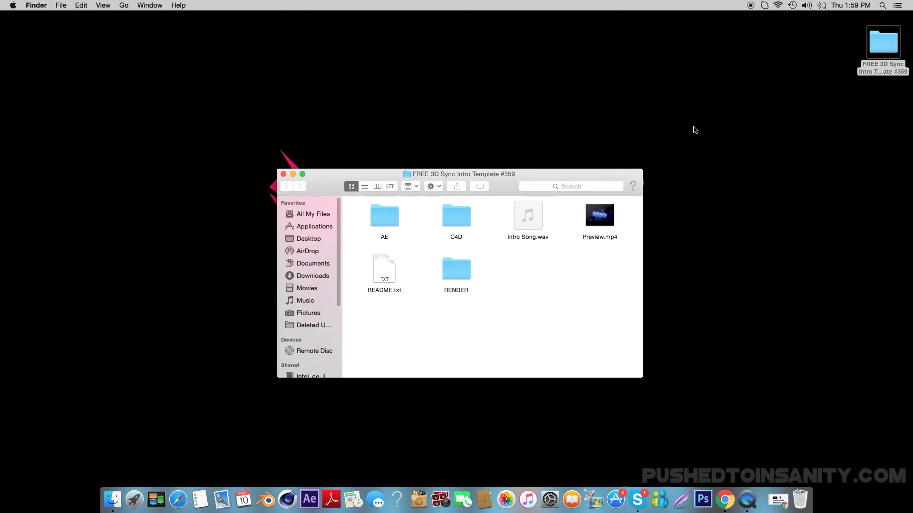
{"action": "double_click", "coordinate": [465, 223]}
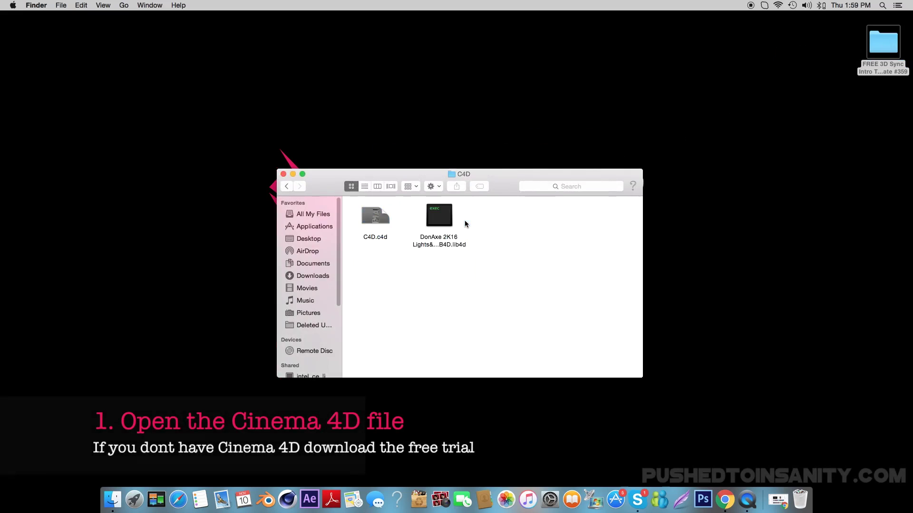
{"action": "double_click", "coordinate": [381, 219]}
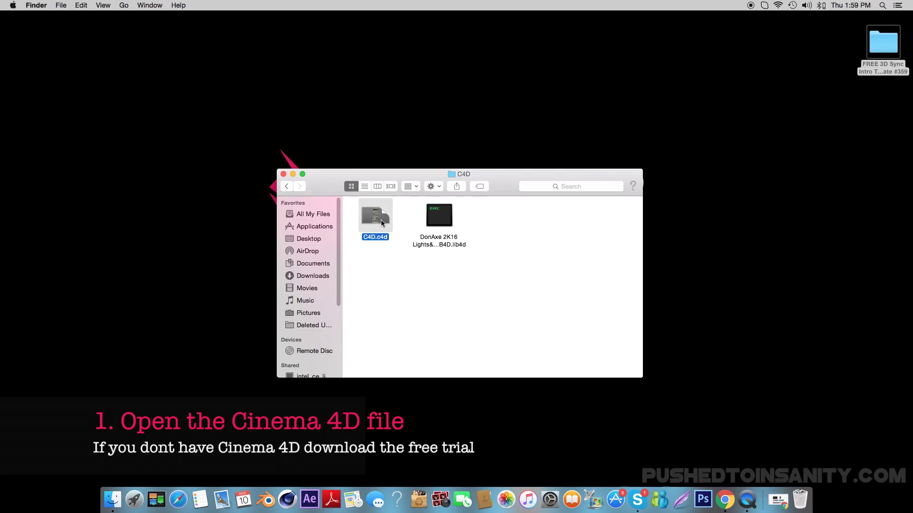
Minimize the Finder window and let the C4D.c4d intro scene finish loading.
{"action": "left_click", "coordinate": [293, 175]}
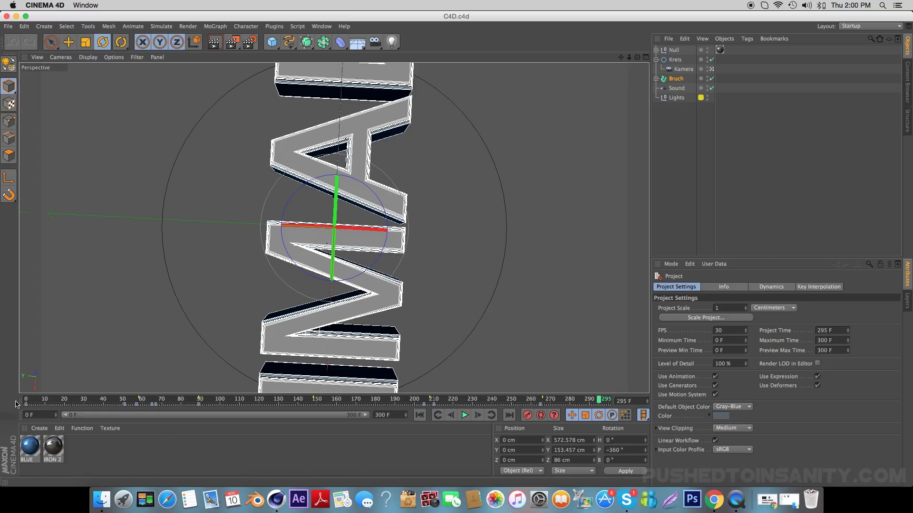
Switch MoText and MoText.1 under Bruch to the GoGoPosterPunch font.
{"action": "mouse_move", "coordinate": [29, 404]}
{"action": "left_mouse_down"}
{"action": "mouse_move", "coordinate": [464, 418]}
{"action": "mouse_move", "coordinate": [310, 417]}
{"action": "left_mouse_up"}
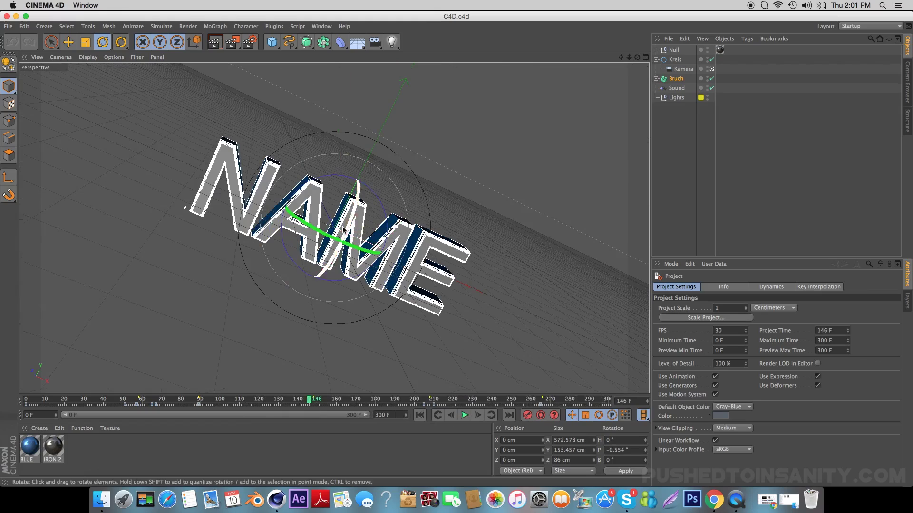
{"action": "left_click", "coordinate": [656, 78]}
{"action": "left_click", "coordinate": [683, 88]}
{"action": "left_click", "coordinate": [684, 98], "text": "shift"}
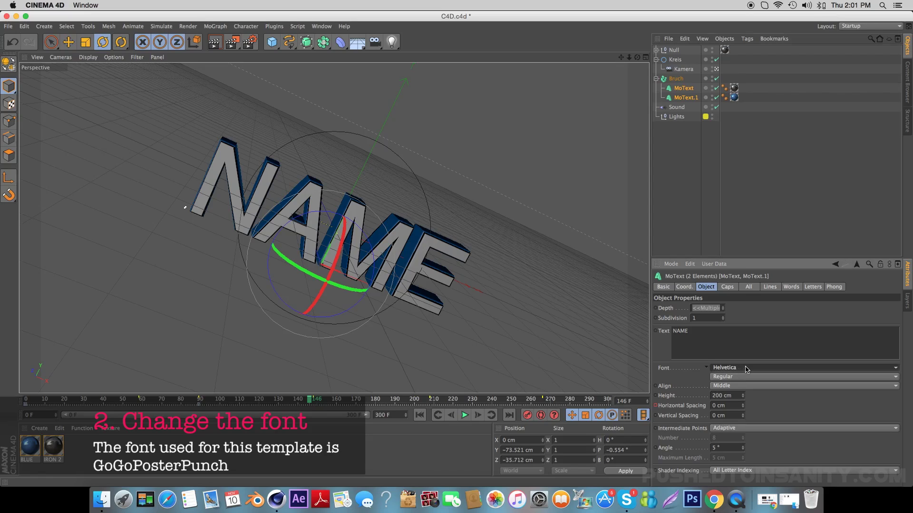
{"action": "left_click", "coordinate": [745, 369]}
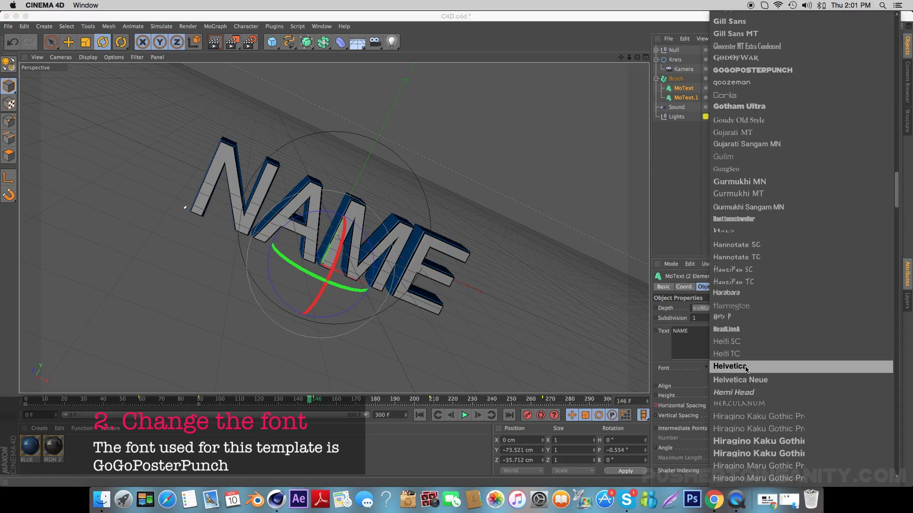
{"action": "left_click", "coordinate": [819, 71]}
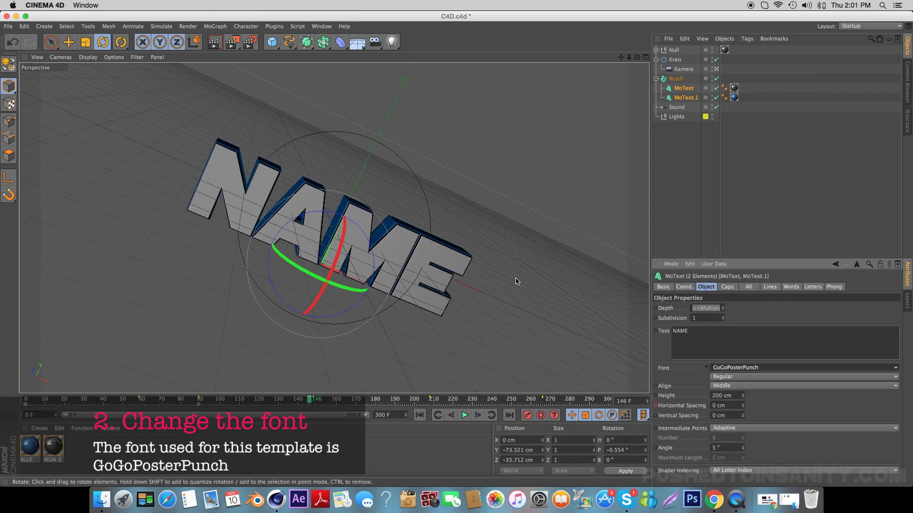
Test-render frame 35 and dismiss the missing irontexture.jpg and COLORED MATS.png error.
{"action": "mouse_move", "coordinate": [331, 399]}
{"action": "left_mouse_down"}
{"action": "mouse_move", "coordinate": [43, 399]}
{"action": "mouse_move", "coordinate": [93, 399]}
{"action": "left_mouse_up"}
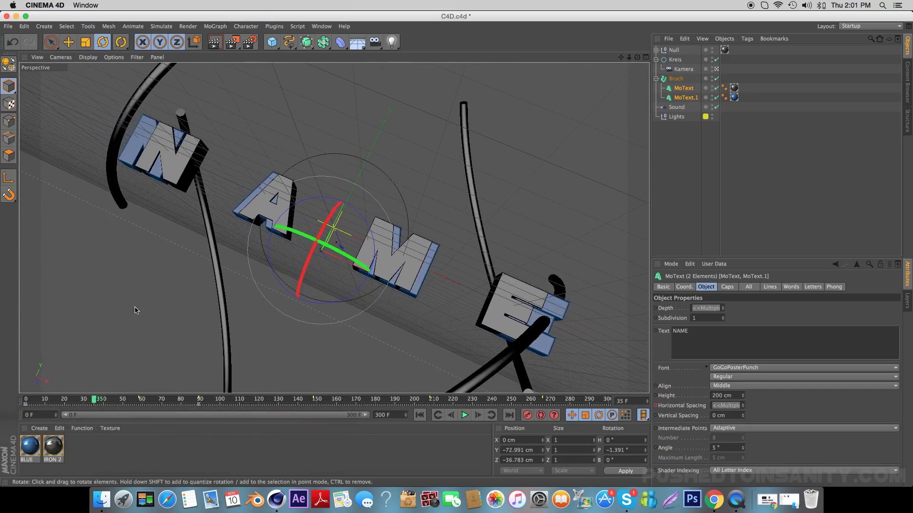
{"action": "left_click", "coordinate": [215, 42]}
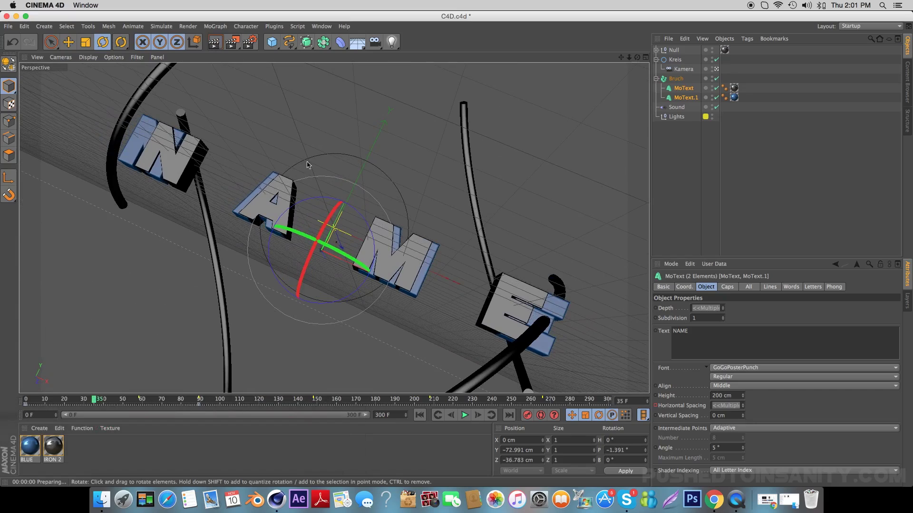
{"action": "left_click_drag", "start_coordinate": [218, 102], "coordinate": [235, 118]}
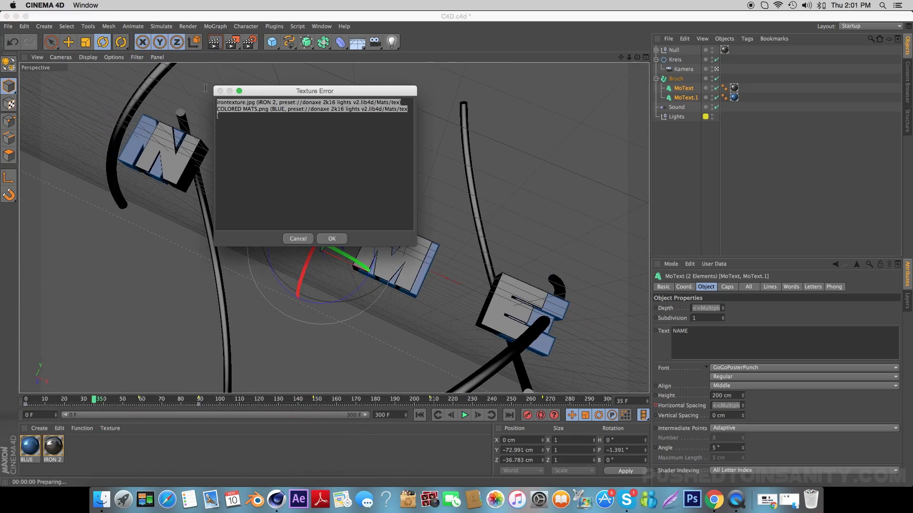
{"action": "left_click", "coordinate": [325, 241]}
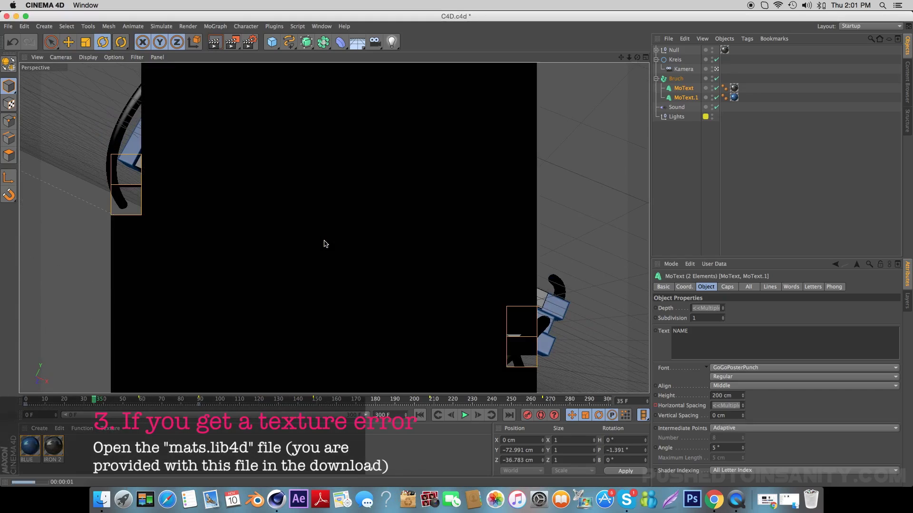
Load the DonAxe 2K16 Lights V2 .lib4d library from the template's C4D folder.
{"action": "left_click", "coordinate": [106, 508]}
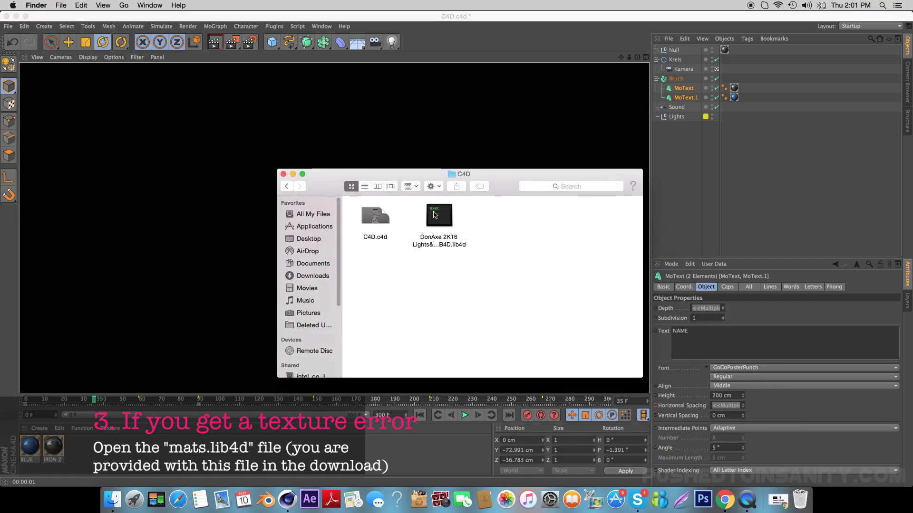
{"action": "left_click", "coordinate": [286, 186]}
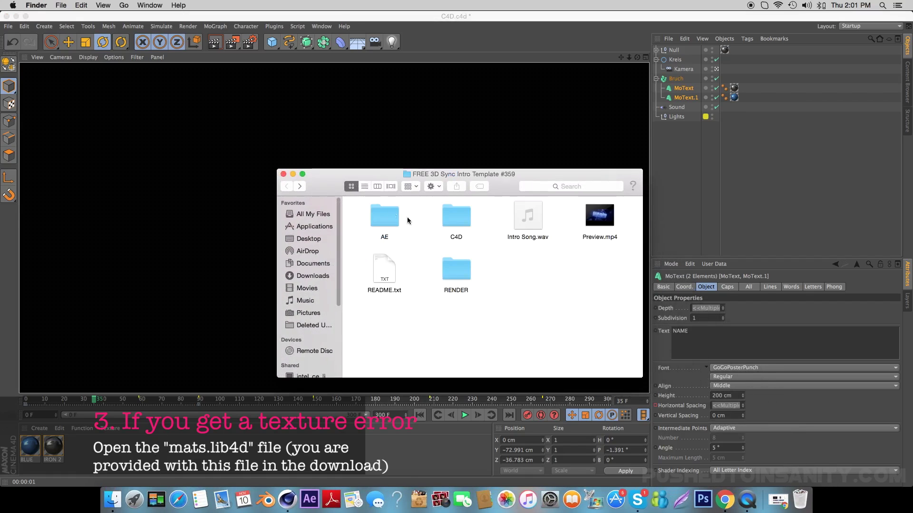
{"action": "double_click", "coordinate": [455, 222]}
{"action": "double_click", "coordinate": [440, 223]}
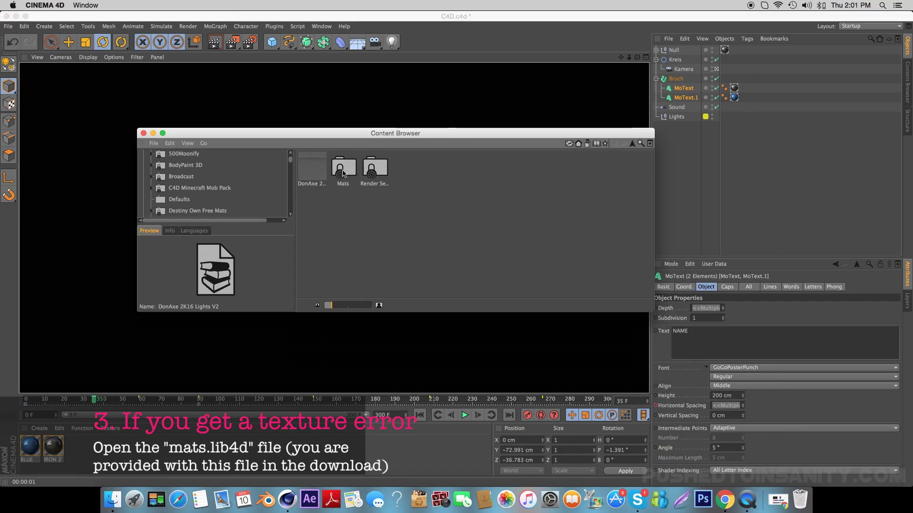
Load the Mats materials and render the textured NAME lettering at frame 90.
{"action": "double_click", "coordinate": [343, 171]}
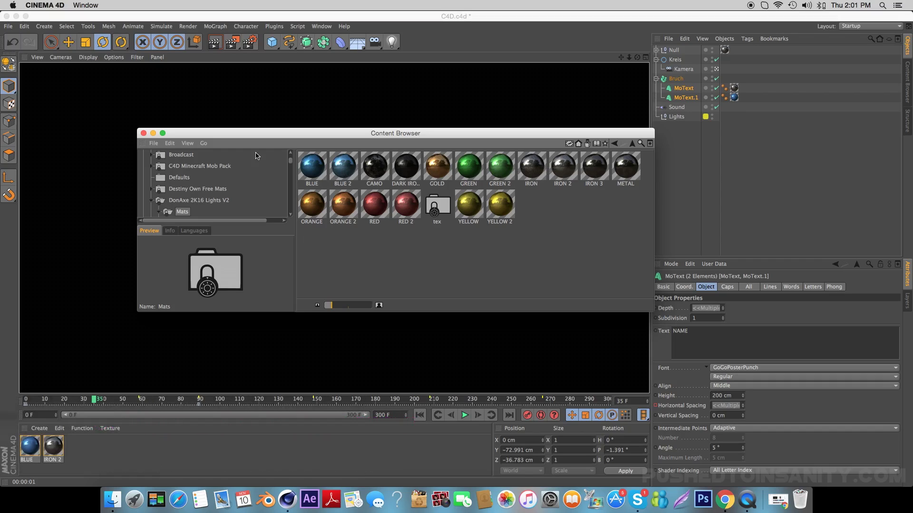
{"action": "left_click", "coordinate": [143, 133]}
{"action": "left_click", "coordinate": [214, 43]}
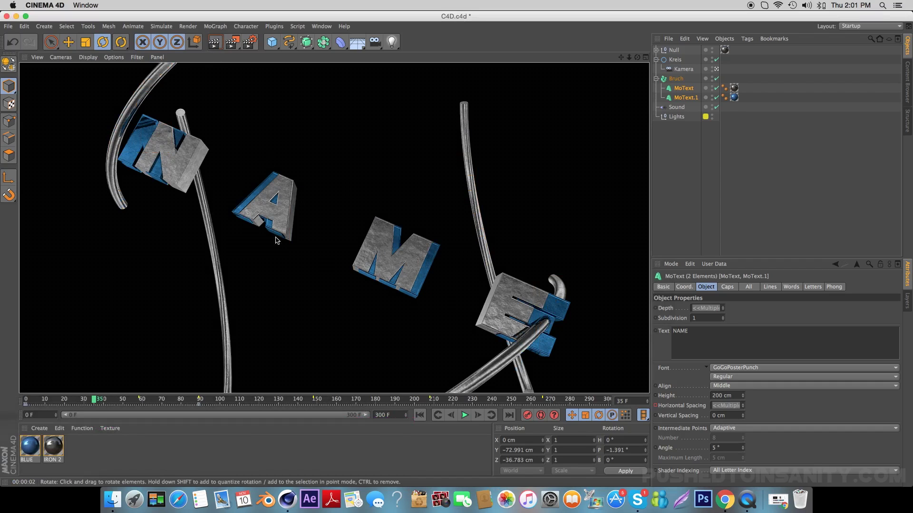
{"action": "mouse_move", "coordinate": [136, 402]}
{"action": "left_mouse_down"}
{"action": "mouse_move", "coordinate": [230, 401]}
{"action": "mouse_move", "coordinate": [200, 402]}
{"action": "left_mouse_up"}
{"action": "left_click", "coordinate": [215, 42]}
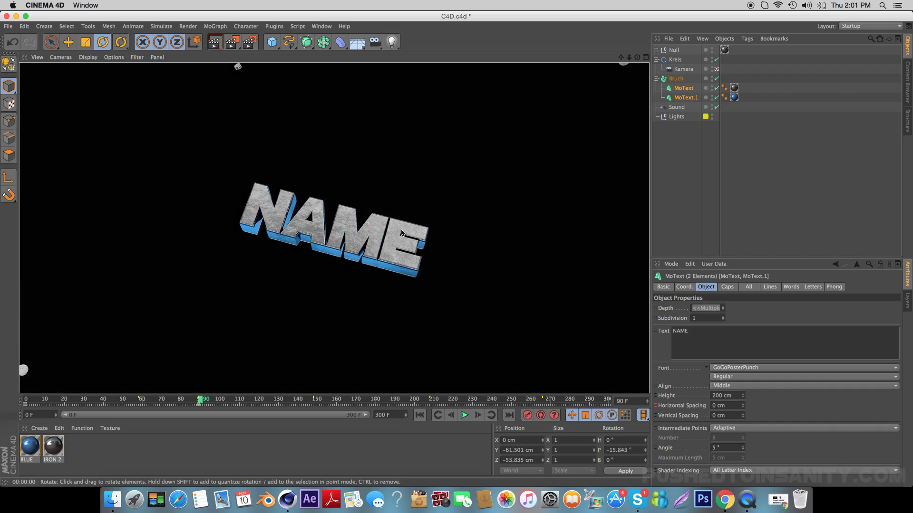
Replace NAME with INSANITY in MoText and MoText.1 and render a preview.
{"action": "left_click", "coordinate": [689, 97]}
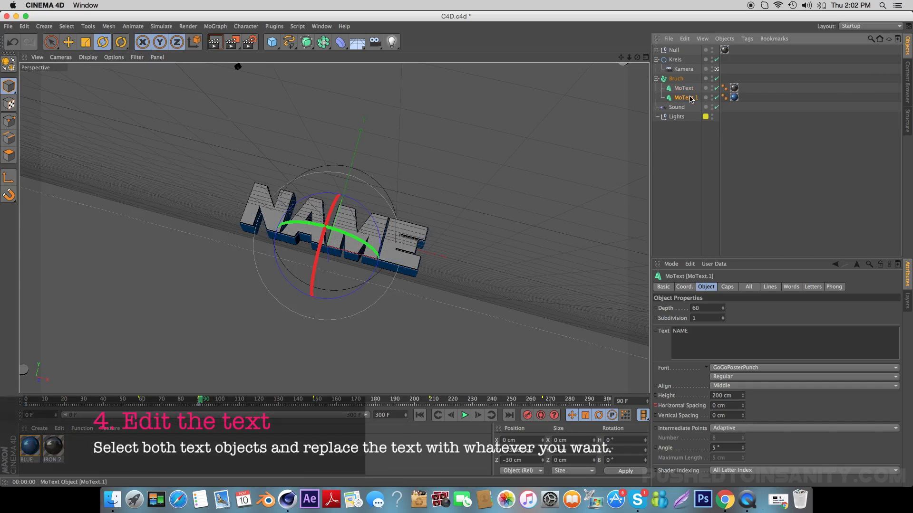
{"action": "left_click", "coordinate": [688, 91], "text": "shift"}
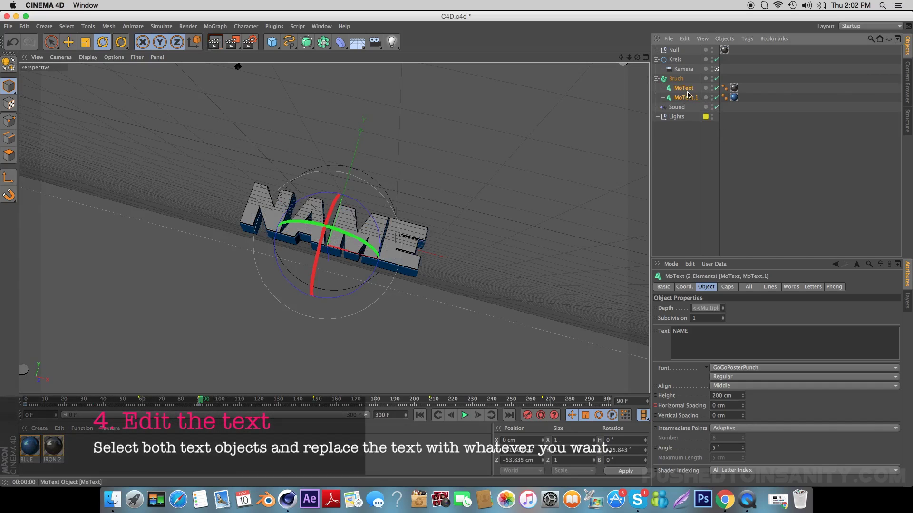
{"action": "double_click", "coordinate": [702, 340]}
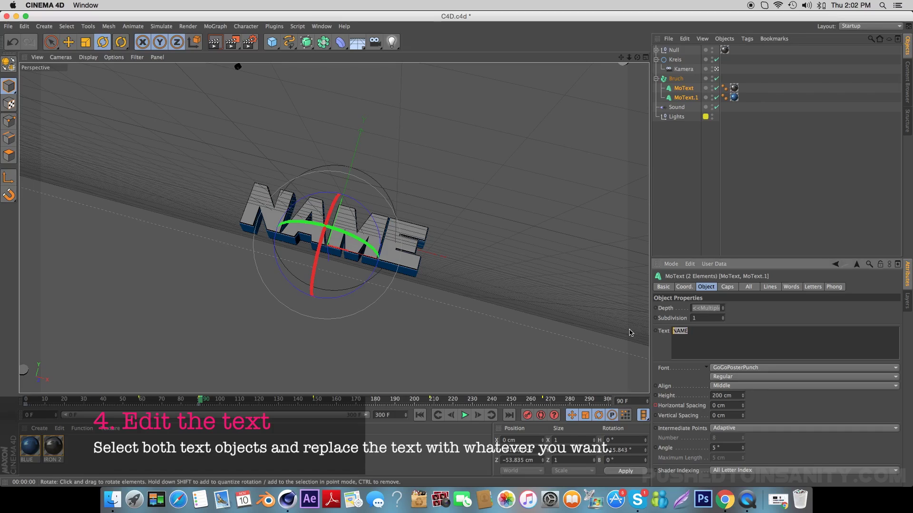
{"action": "key", "text": "BackSpace"}
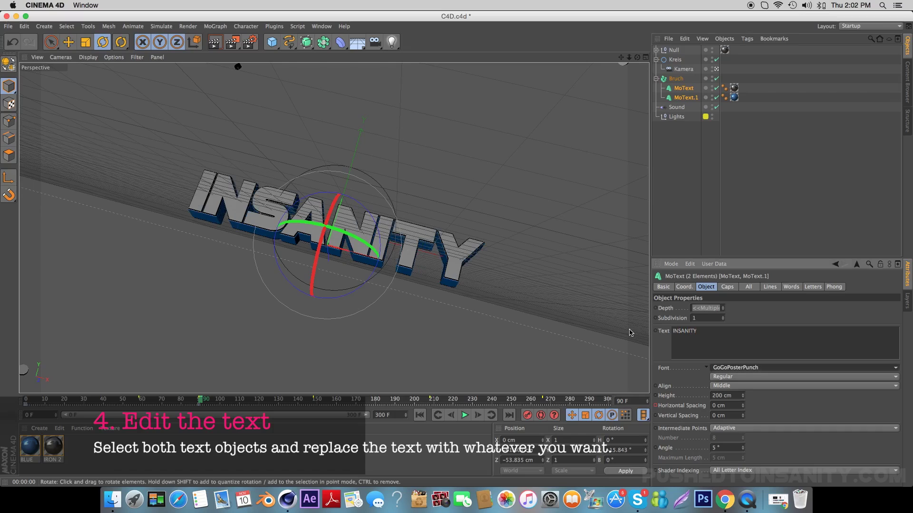
{"action": "key", "text": "ctrl+r"}
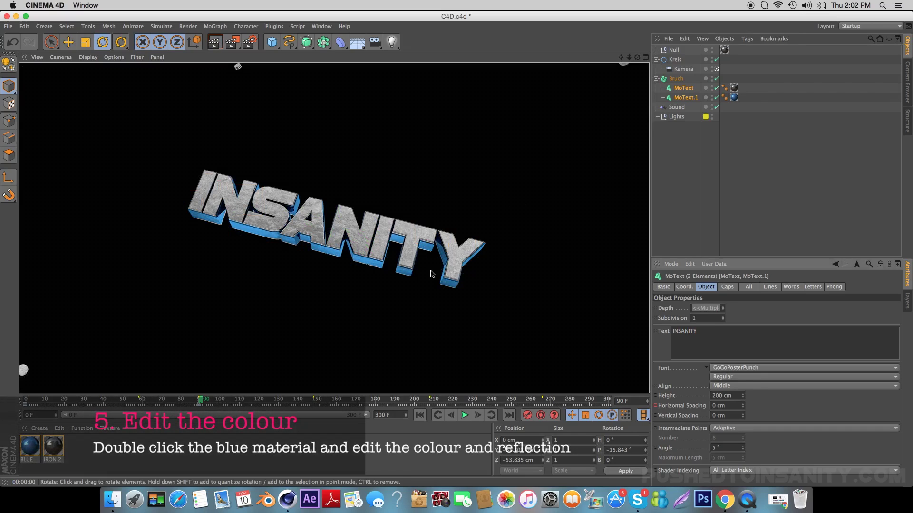
Turn the BLUE material's colour and reflection green and render a preview.
{"action": "left_click", "coordinate": [123, 452]}
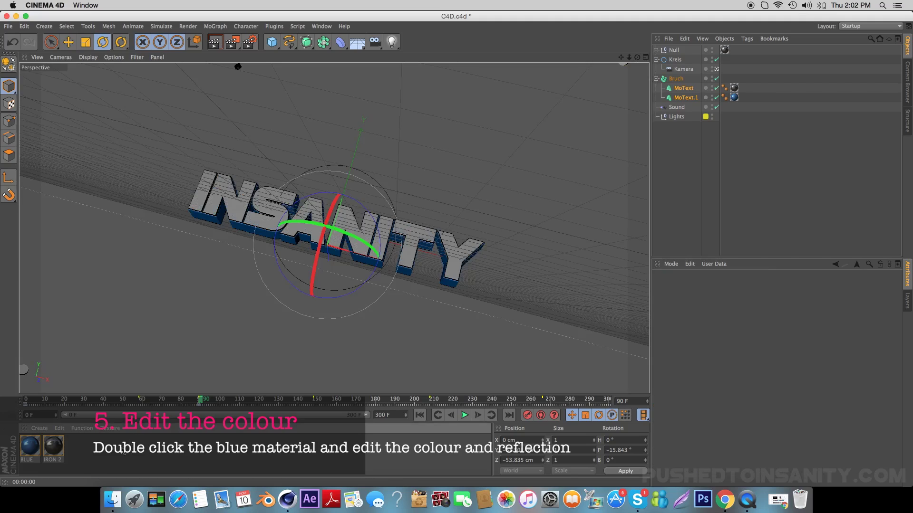
{"action": "double_click", "coordinate": [31, 448]}
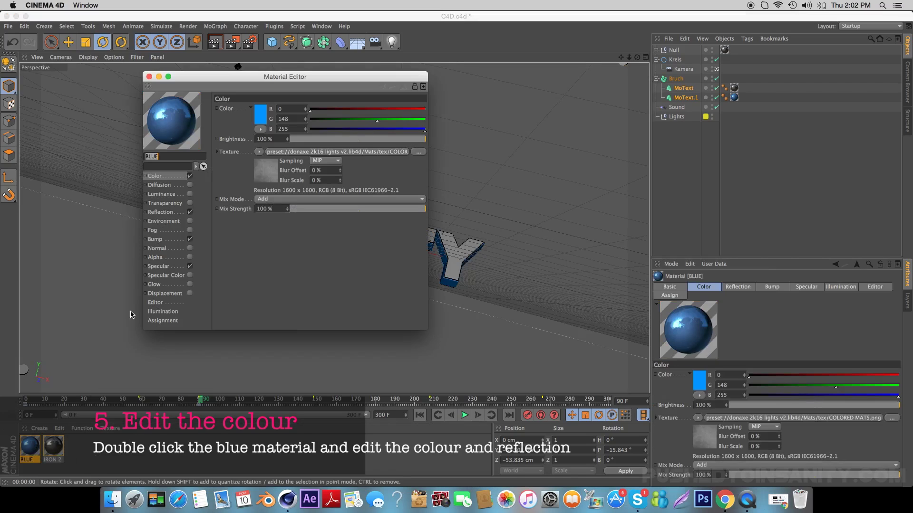
{"action": "left_click", "coordinate": [259, 120]}
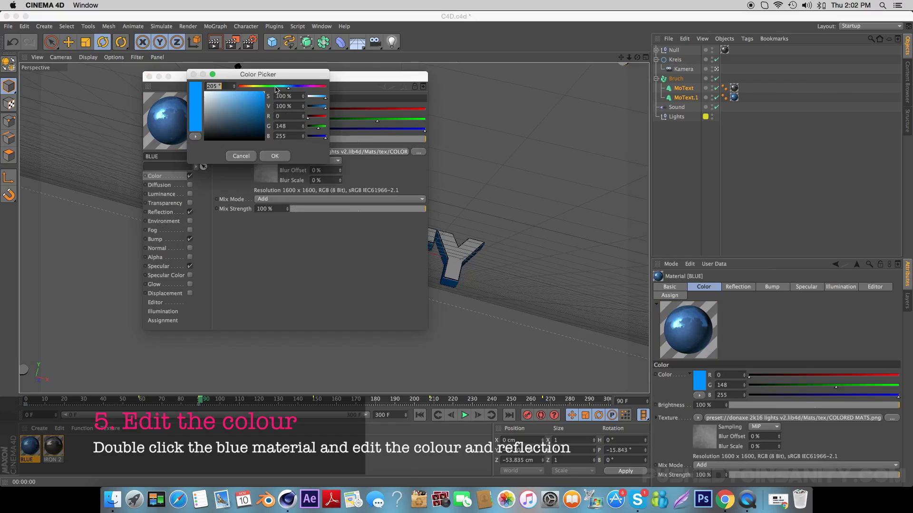
{"action": "left_click_drag", "start_coordinate": [276, 87], "coordinate": [269, 87]}
{"action": "left_click", "coordinate": [276, 156]}
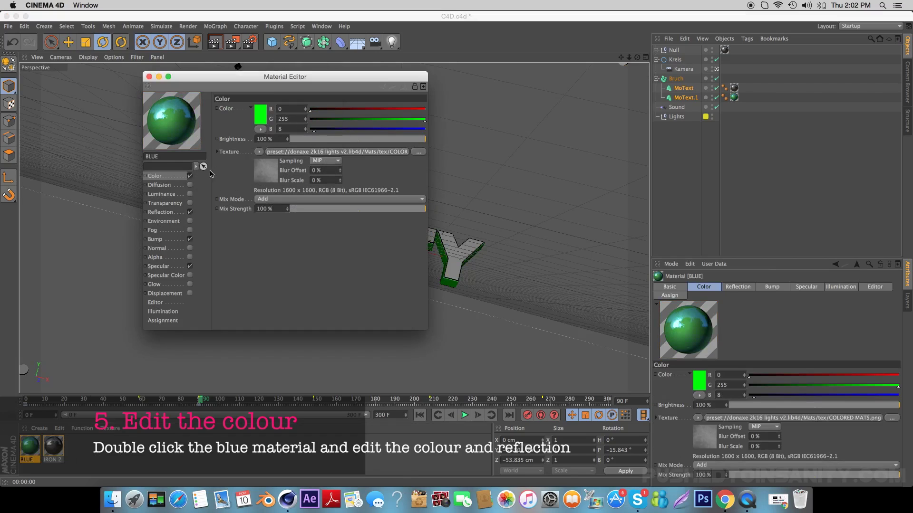
{"action": "left_click", "coordinate": [173, 209]}
{"action": "left_click", "coordinate": [259, 119]}
{"action": "left_click", "coordinate": [264, 91]}
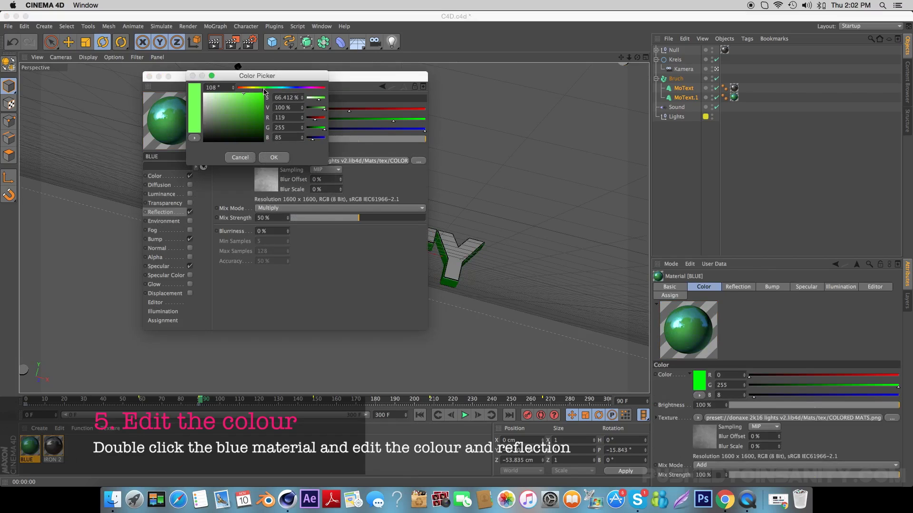
{"action": "left_click", "coordinate": [276, 158]}
{"action": "left_click", "coordinate": [149, 76]}
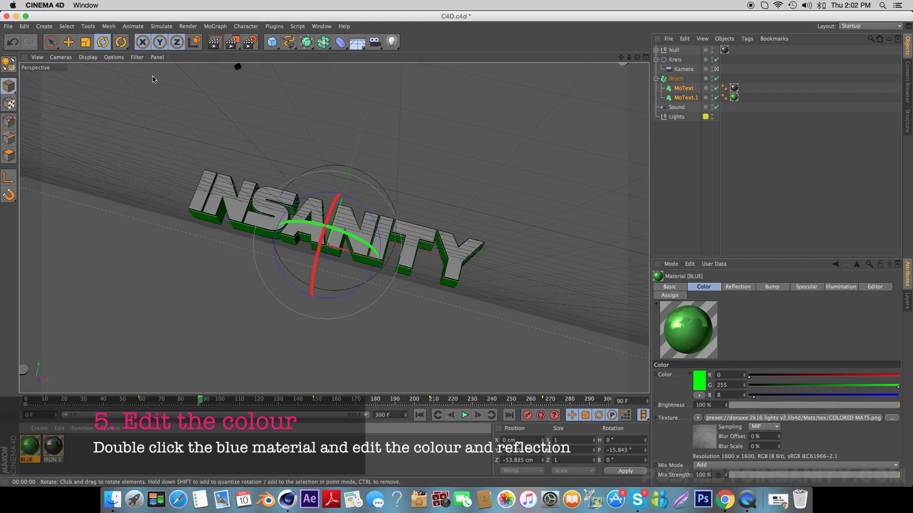
{"action": "left_click", "coordinate": [213, 44]}
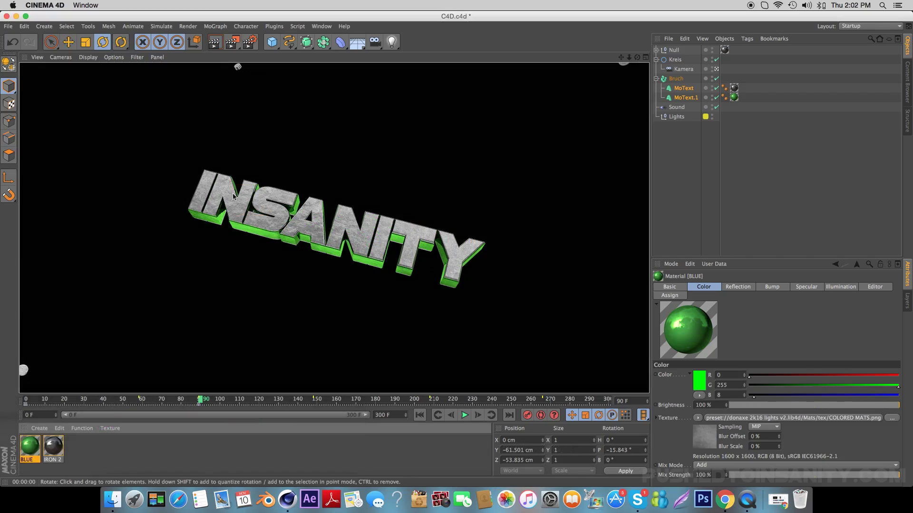
Change the BLUE material's reflection (hue 0) and colour to red and render a preview.
{"action": "double_click", "coordinate": [34, 451]}
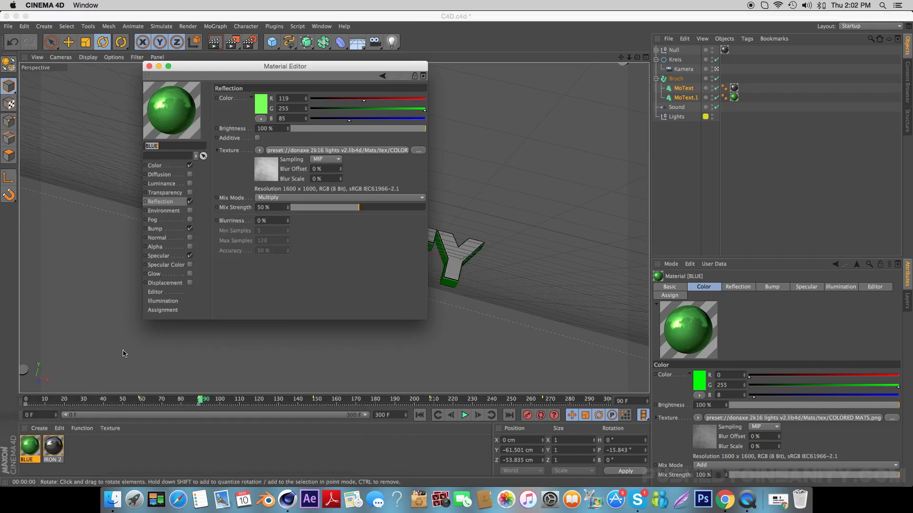
{"action": "left_click", "coordinate": [260, 99]}
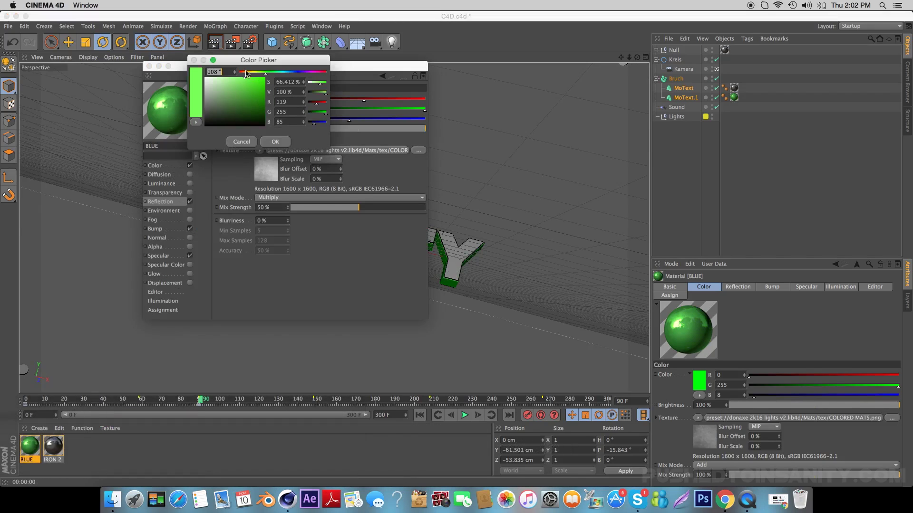
{"action": "type", "text": "0"}
{"action": "key", "text": "Return"}
{"action": "left_click", "coordinate": [275, 142]}
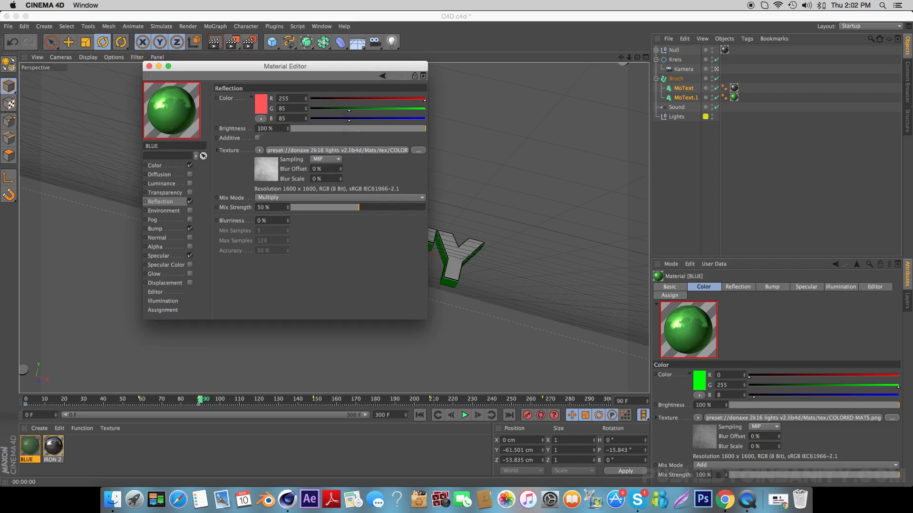
{"action": "left_click", "coordinate": [169, 165]}
{"action": "left_click", "coordinate": [261, 105]}
{"action": "left_click", "coordinate": [225, 81]}
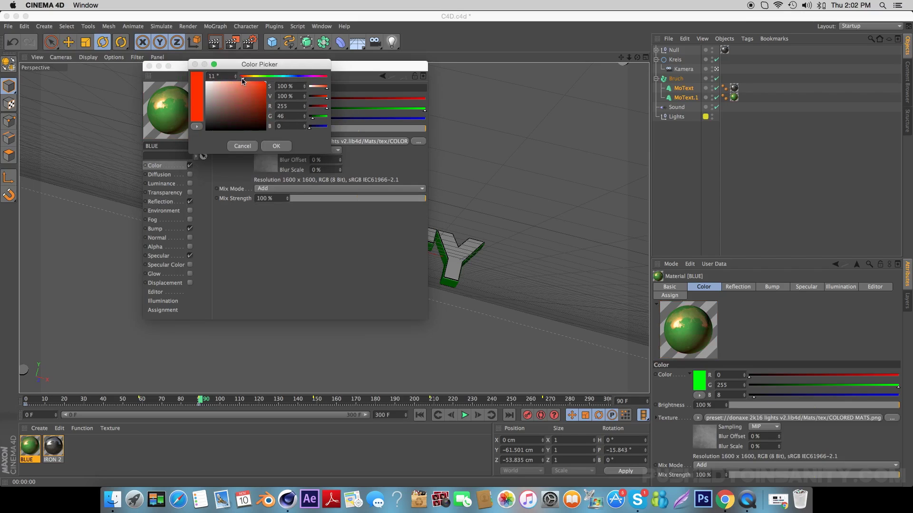
{"action": "left_click", "coordinate": [283, 151]}
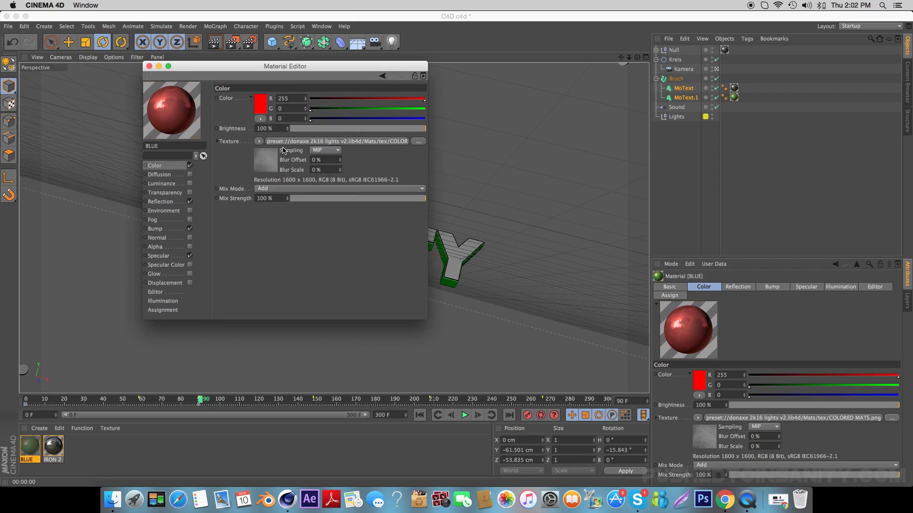
{"action": "left_click", "coordinate": [149, 67]}
{"action": "left_click", "coordinate": [214, 41]}
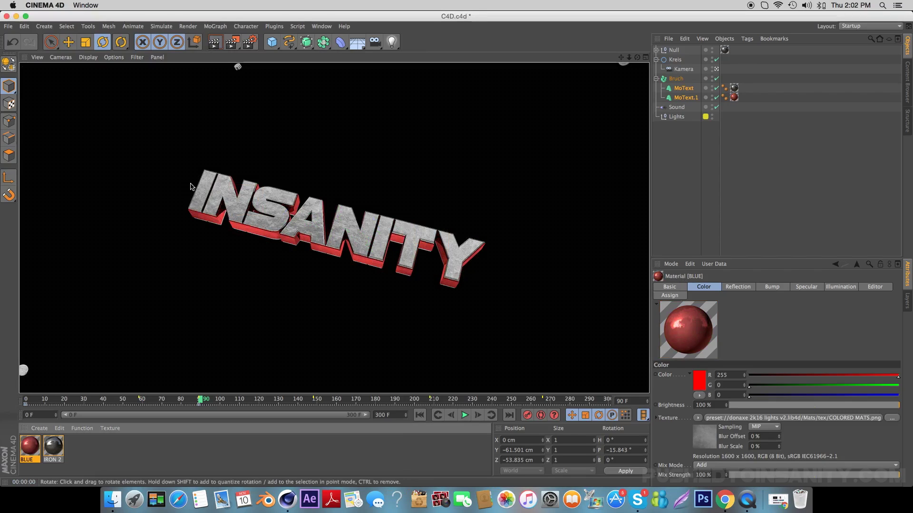
Make the BLUE material's colour and reflection yellow and render a preview.
{"action": "double_click", "coordinate": [32, 445]}
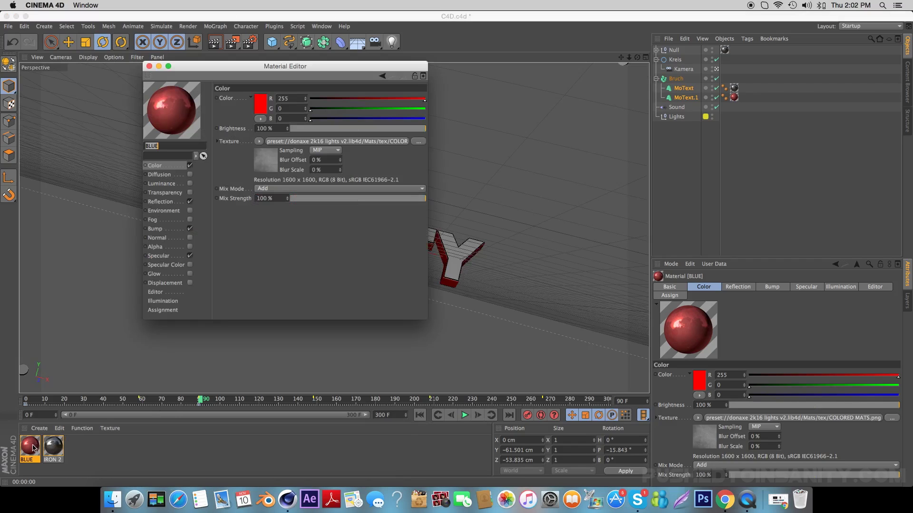
{"action": "left_click", "coordinate": [260, 108]}
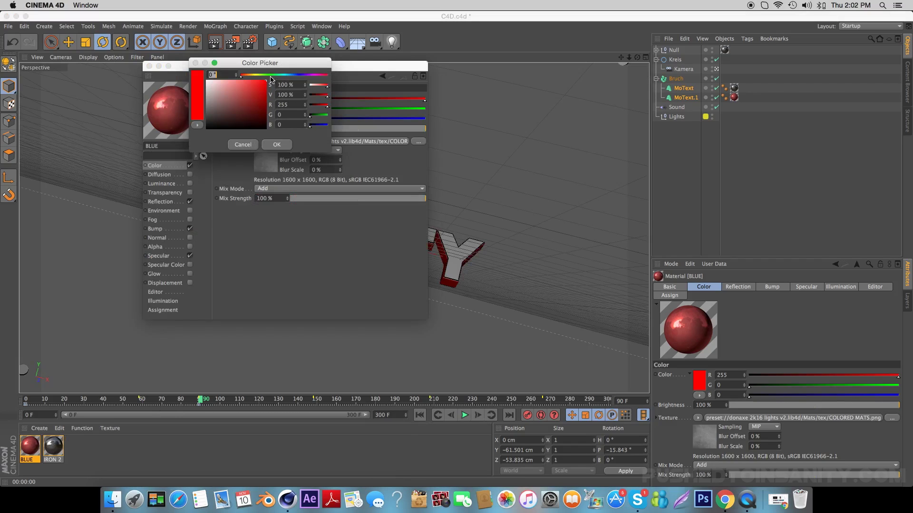
{"action": "left_click_drag", "start_coordinate": [272, 75], "coordinate": [258, 76]}
{"action": "left_click", "coordinate": [277, 145]}
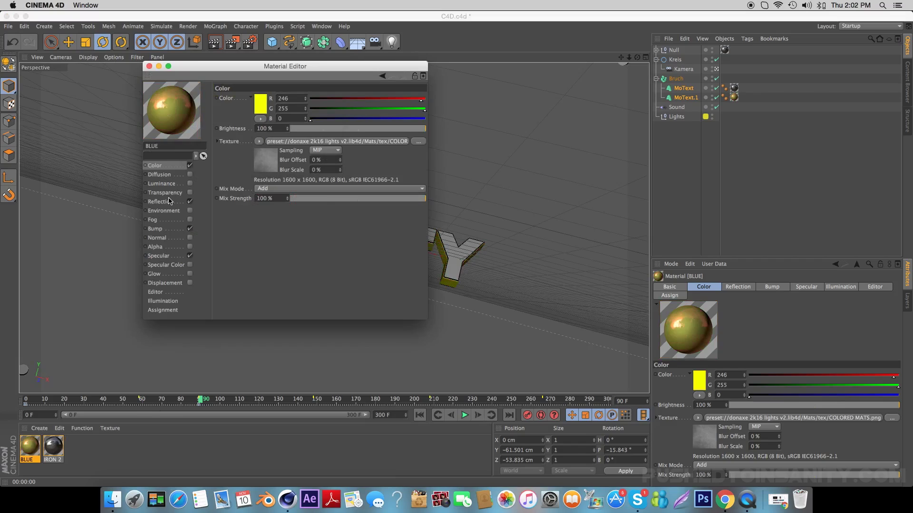
{"action": "left_click", "coordinate": [160, 202]}
{"action": "left_click", "coordinate": [262, 108]}
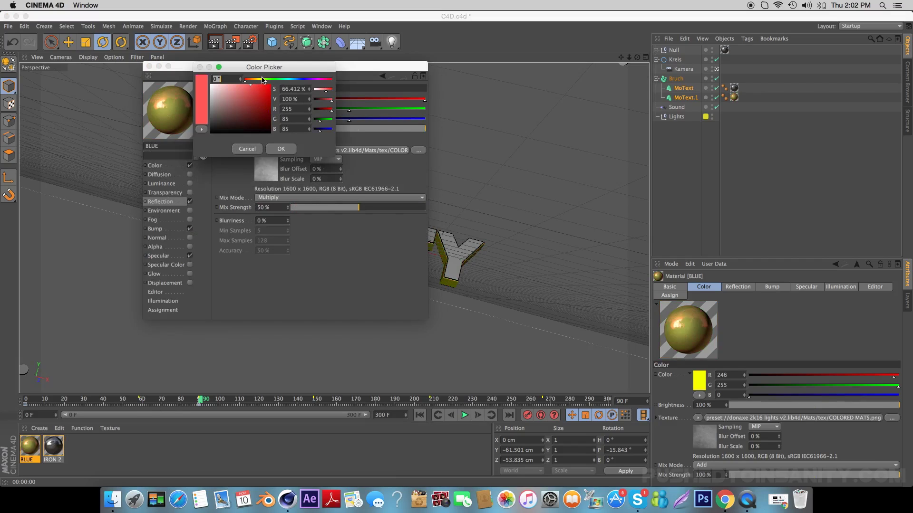
{"action": "left_click", "coordinate": [262, 80]}
{"action": "left_click", "coordinate": [281, 148]}
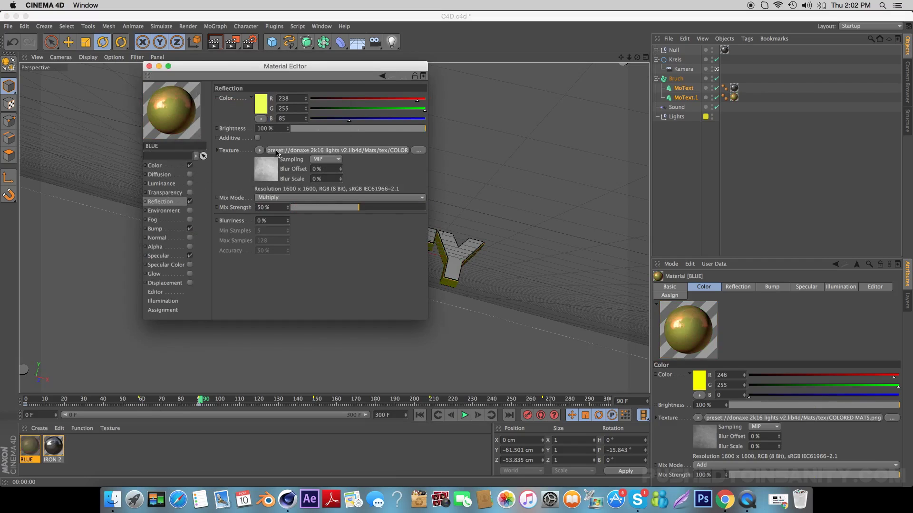
{"action": "left_click", "coordinate": [149, 66]}
{"action": "left_click", "coordinate": [214, 42]}
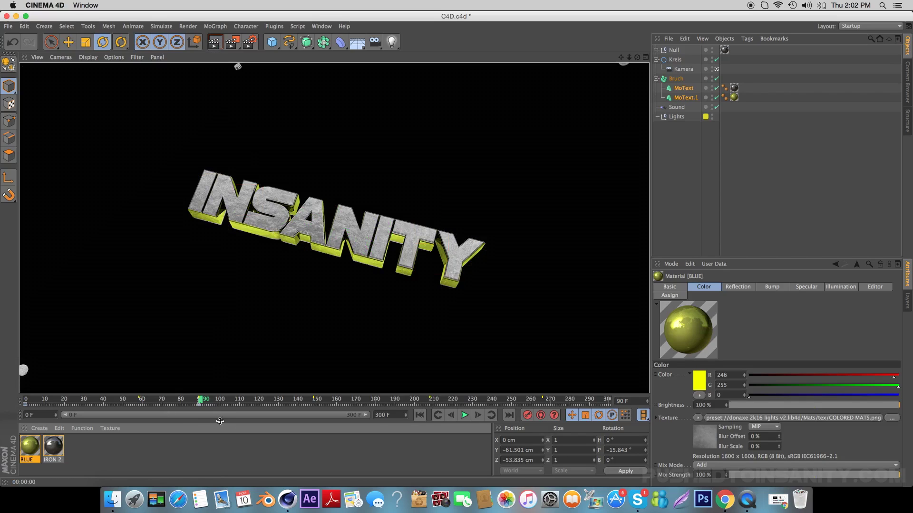
Confirm the BLUE material is back at 0/148/255 and scrub the animation timeline.
{"action": "left_click", "coordinate": [243, 452]}
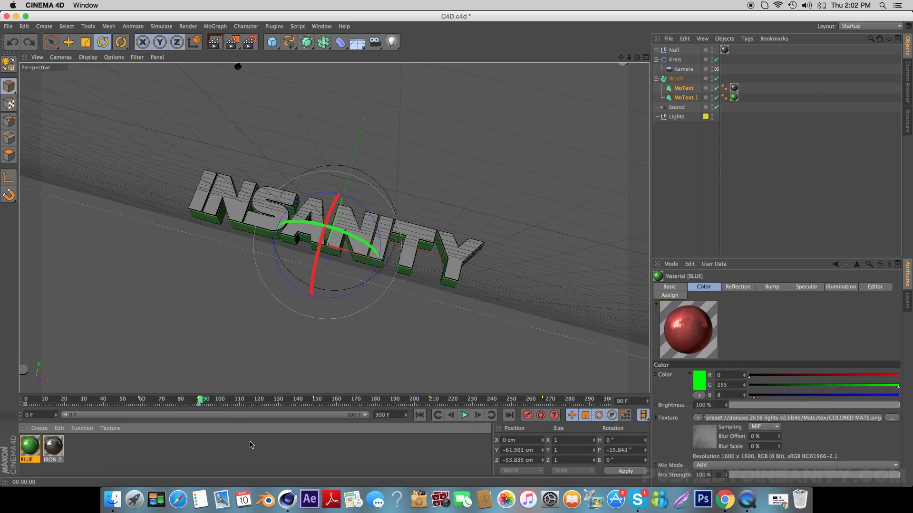
{"action": "double_click", "coordinate": [37, 447]}
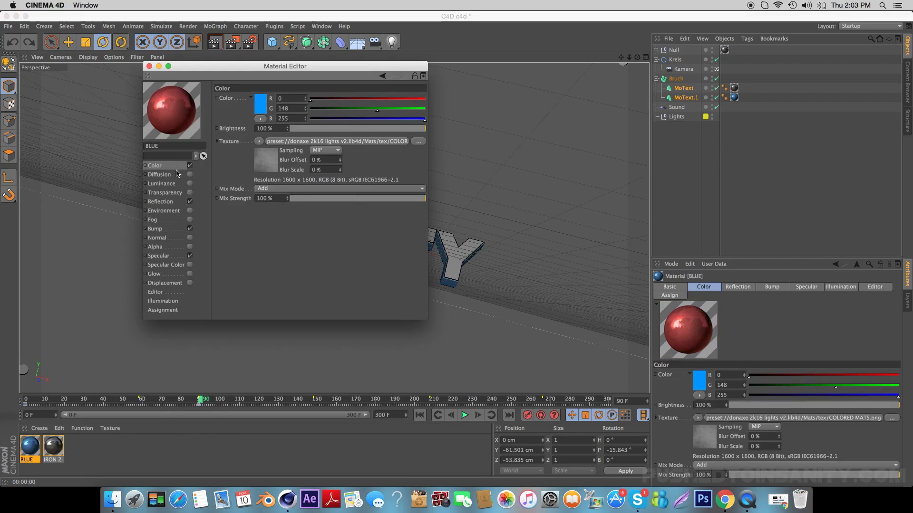
{"action": "left_click", "coordinate": [176, 202]}
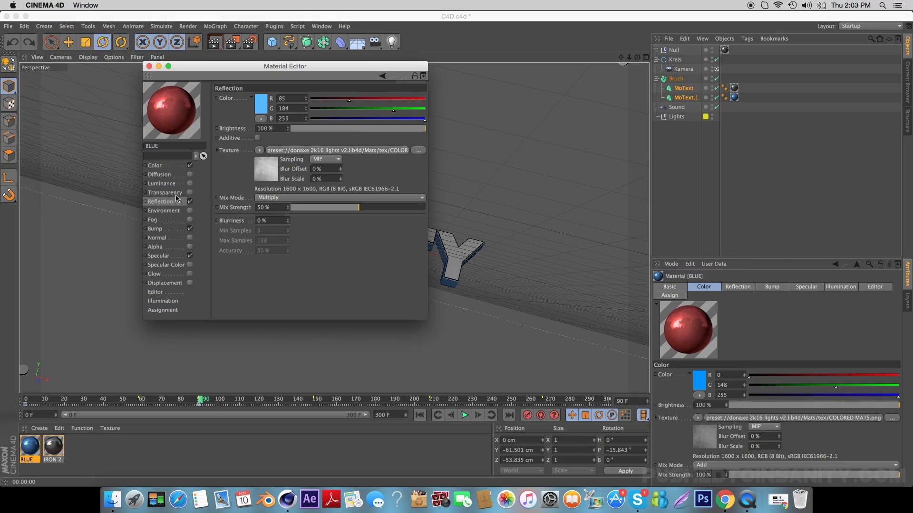
{"action": "left_click", "coordinate": [149, 67]}
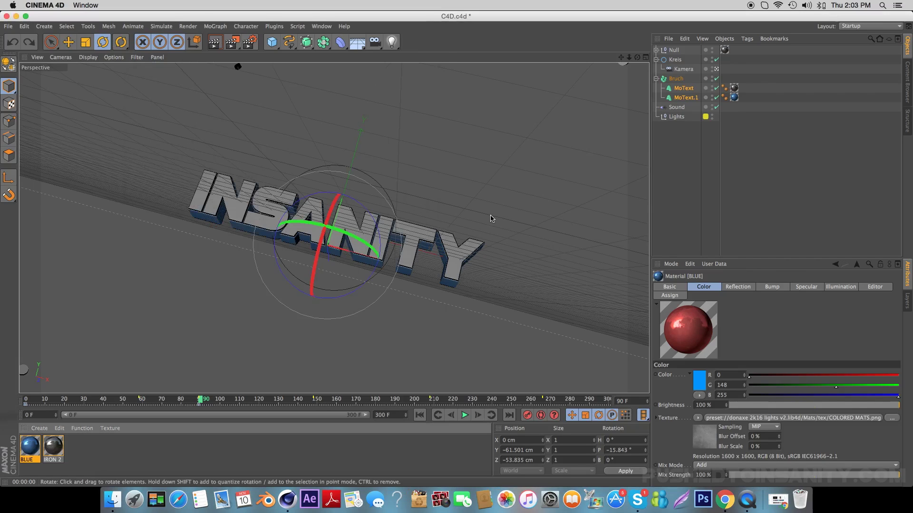
{"action": "mouse_move", "coordinate": [197, 400]}
{"action": "left_mouse_down"}
{"action": "mouse_move", "coordinate": [87, 399]}
{"action": "mouse_move", "coordinate": [532, 415]}
{"action": "mouse_move", "coordinate": [582, 404]}
{"action": "mouse_move", "coordinate": [320, 389]}
{"action": "mouse_move", "coordinate": [251, 401]}
{"action": "left_mouse_up"}
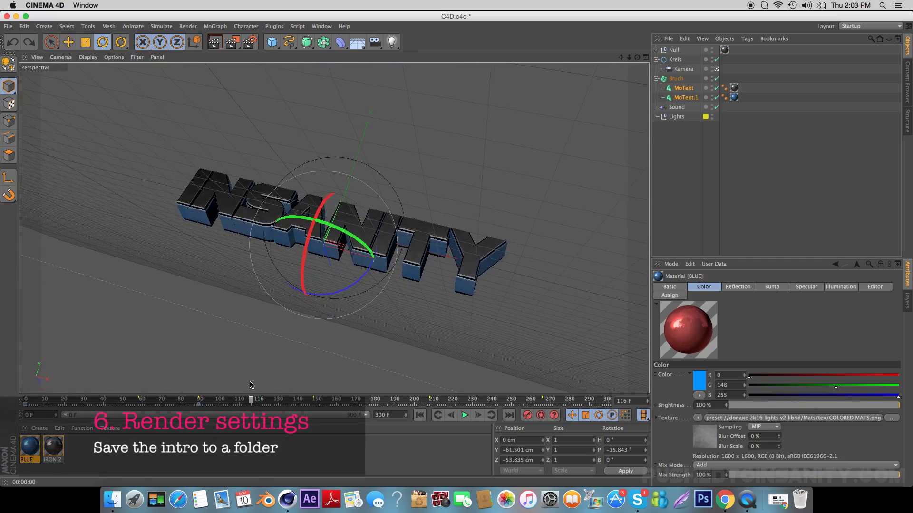
Save renders as PNG files named 'render' in the template's RENDER folder.
{"action": "left_click", "coordinate": [249, 41]}
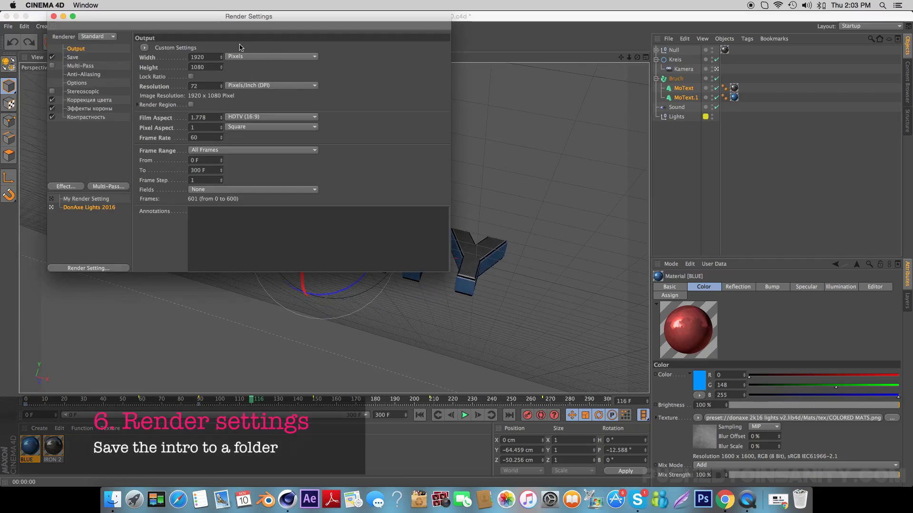
{"action": "left_click", "coordinate": [72, 57]}
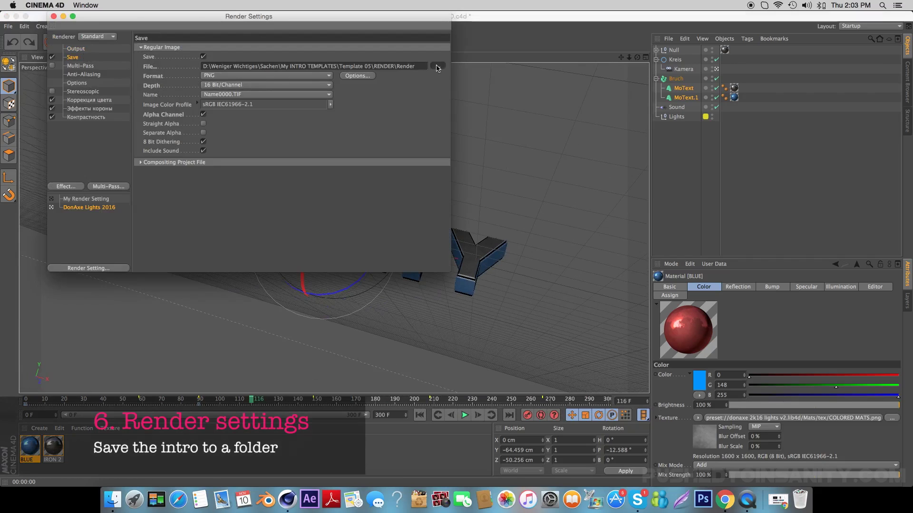
{"action": "left_click", "coordinate": [438, 66]}
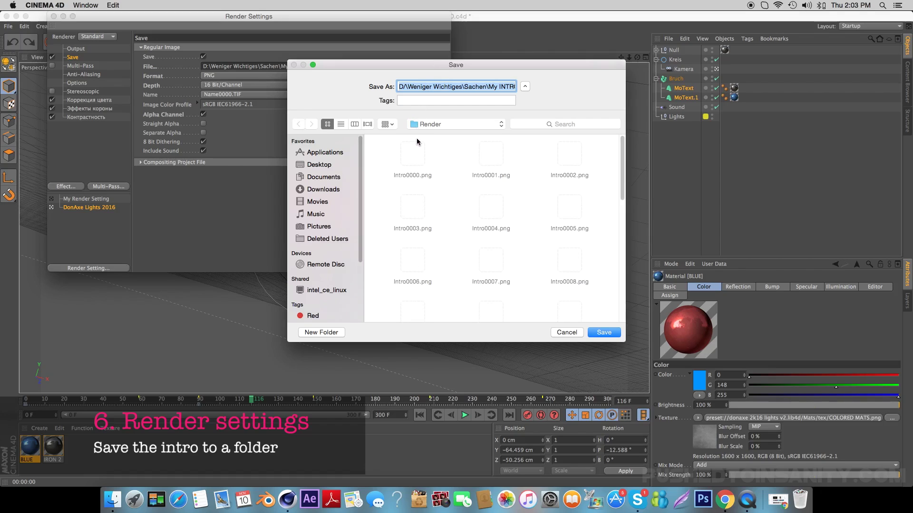
{"action": "left_click", "coordinate": [328, 166]}
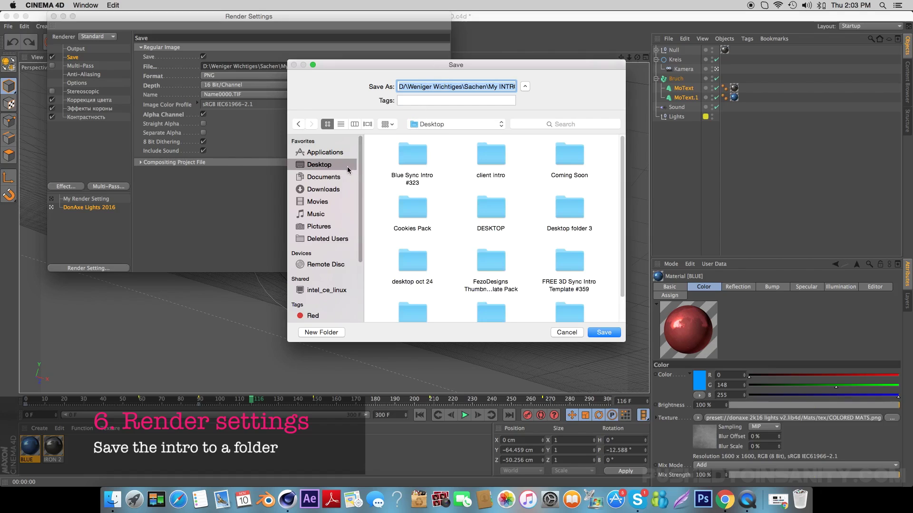
{"action": "double_click", "coordinate": [570, 275]}
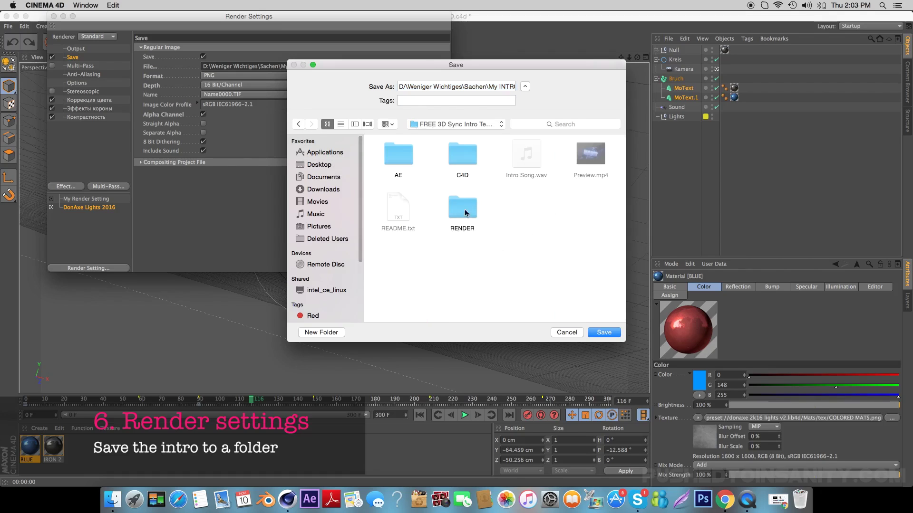
{"action": "double_click", "coordinate": [466, 213]}
{"action": "triple_click", "coordinate": [443, 85]}
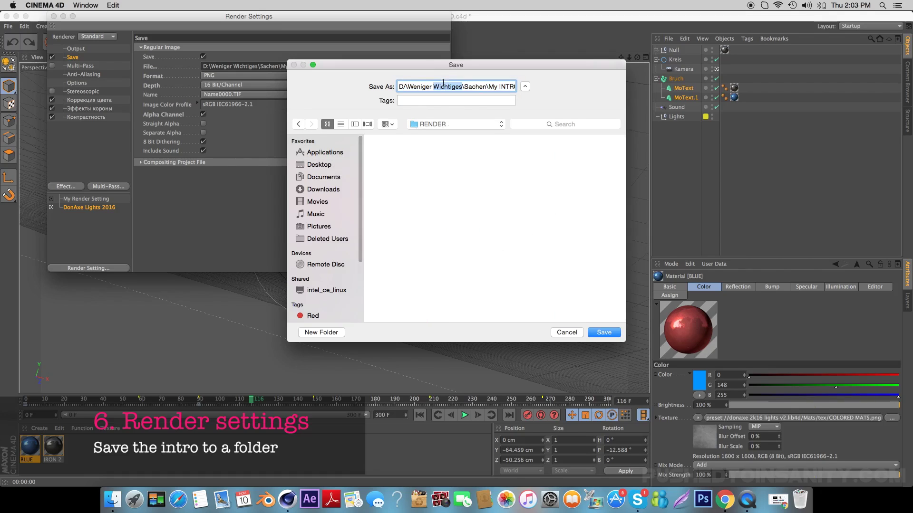
{"action": "type", "text": "render"}
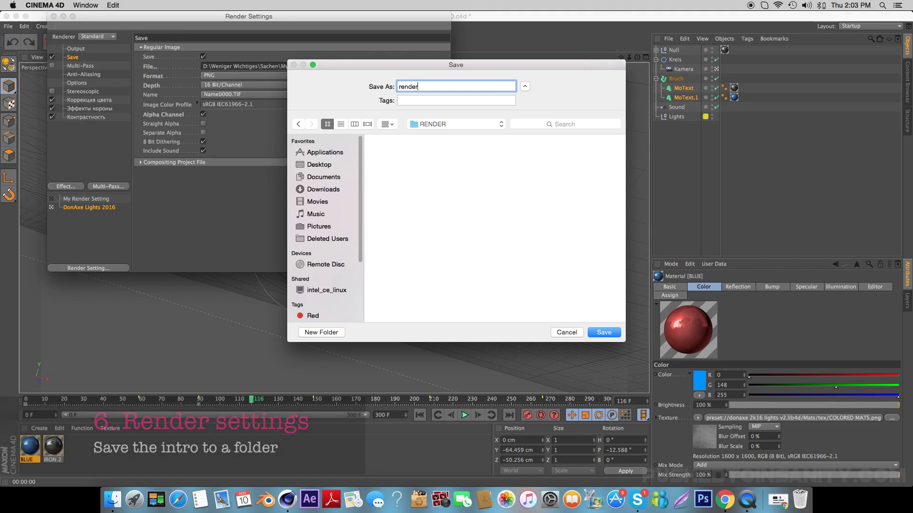
{"action": "left_click", "coordinate": [603, 332]}
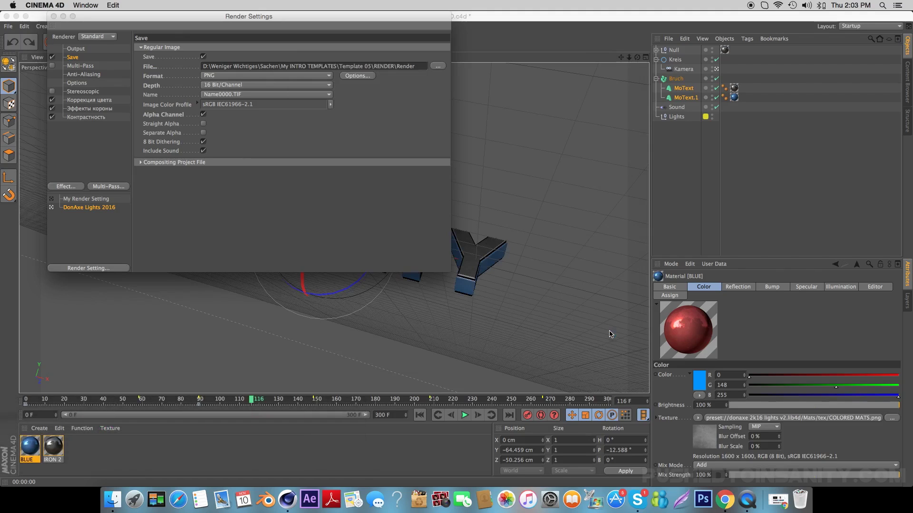
{"action": "left_click", "coordinate": [53, 16]}
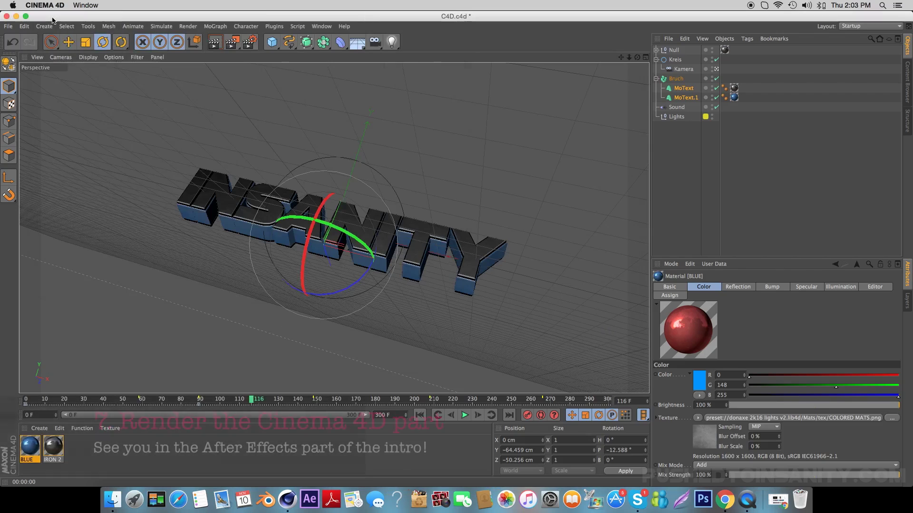
Render the full INSANITY animation sequence to the Picture Viewer.
{"action": "left_click", "coordinate": [233, 44]}
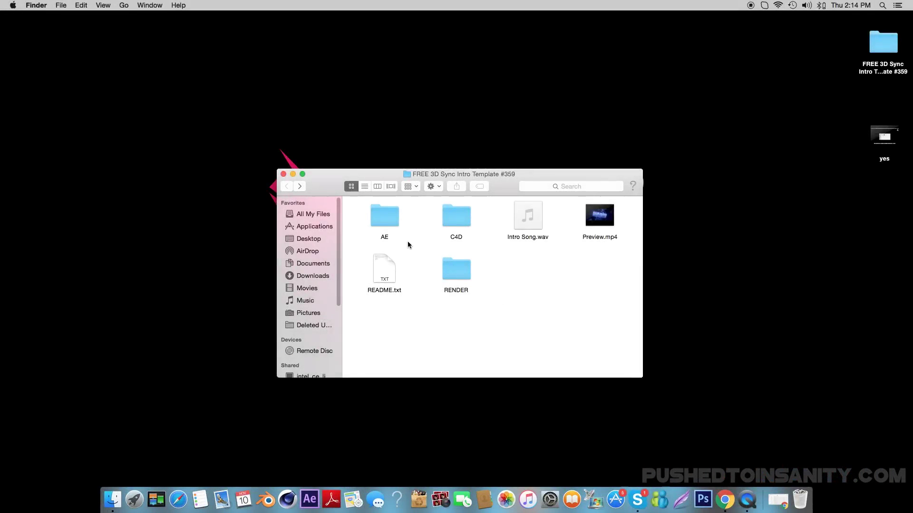
Open AE.aep from the template's AE folder in After Effects.
{"action": "double_click", "coordinate": [390, 222]}
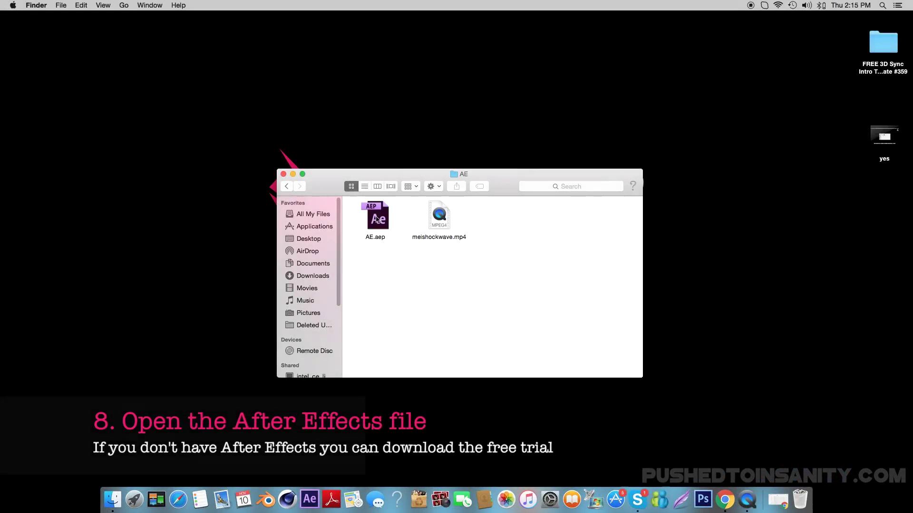
{"action": "left_click", "coordinate": [380, 217]}
{"action": "double_click", "coordinate": [368, 215]}
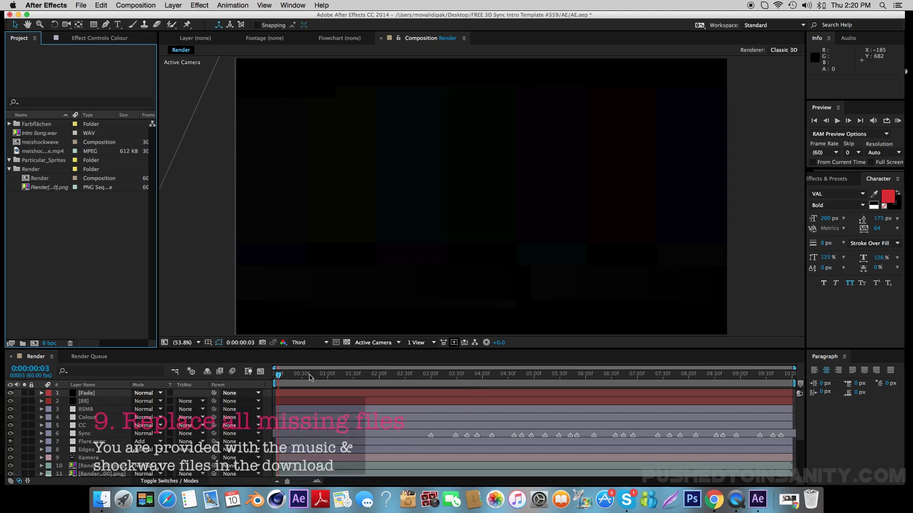
Relink the missing Intro Song.wav to the file in FREE 3D Sync Intro Template #359, then dismiss the notice.
{"action": "left_click", "coordinate": [51, 138]}
{"action": "right_click", "coordinate": [51, 138]}
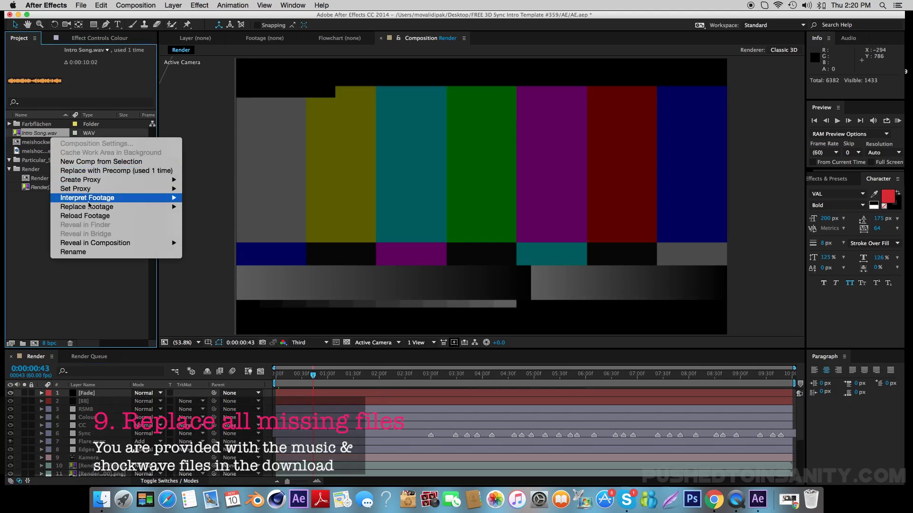
{"action": "mouse_move", "coordinate": [87, 207]}
{"action": "left_click", "coordinate": [190, 211]}
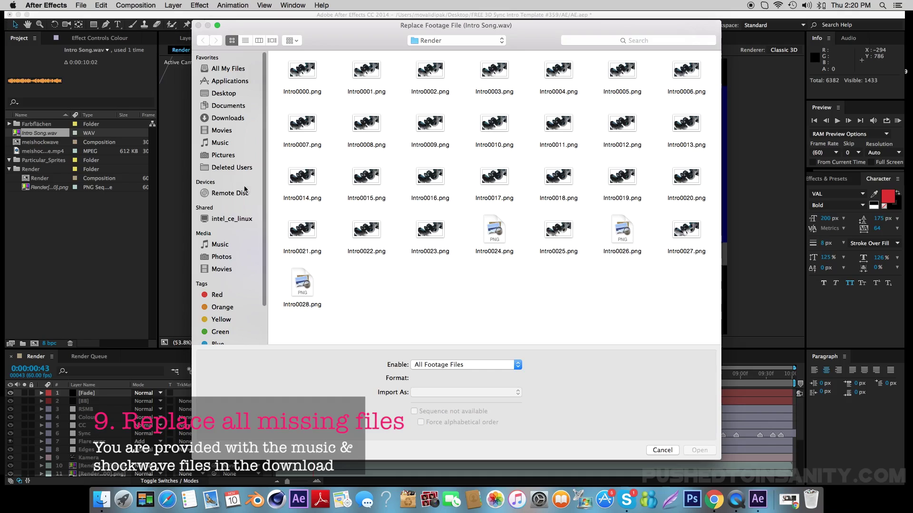
{"action": "left_click", "coordinate": [231, 94]}
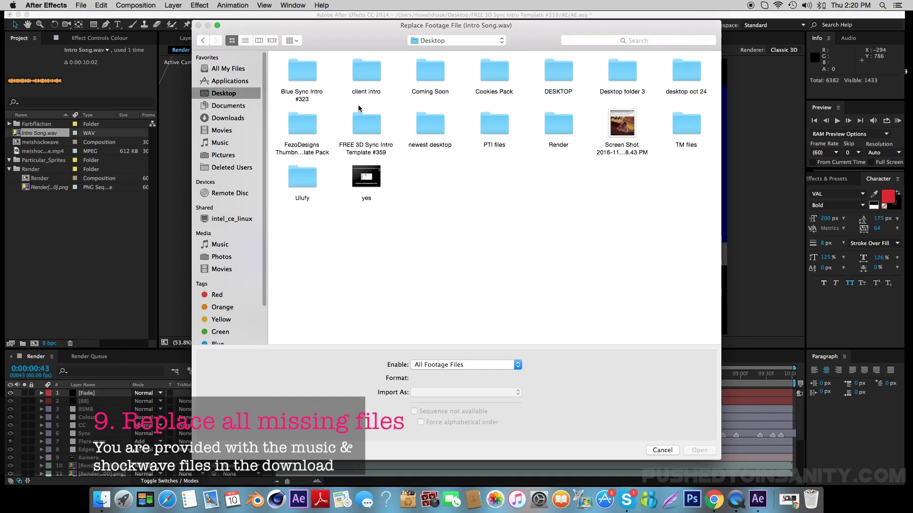
{"action": "double_click", "coordinate": [366, 124]}
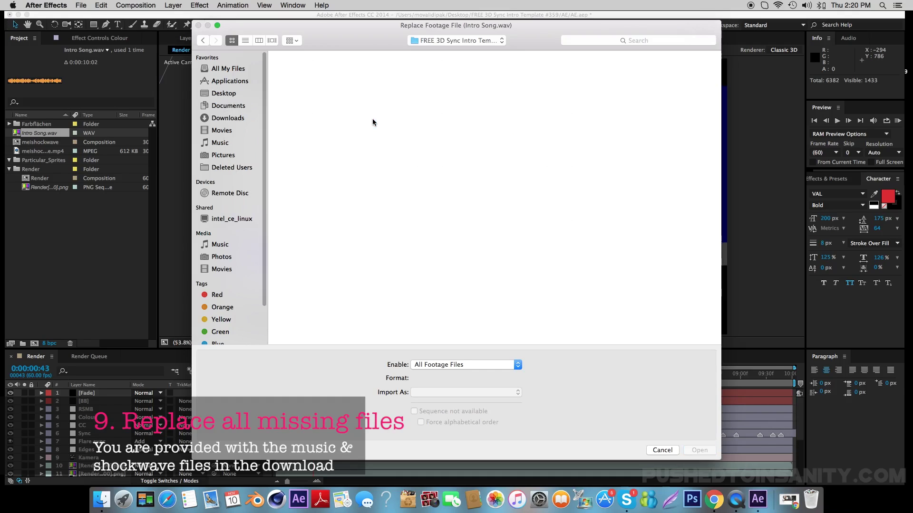
{"action": "left_click", "coordinate": [427, 84]}
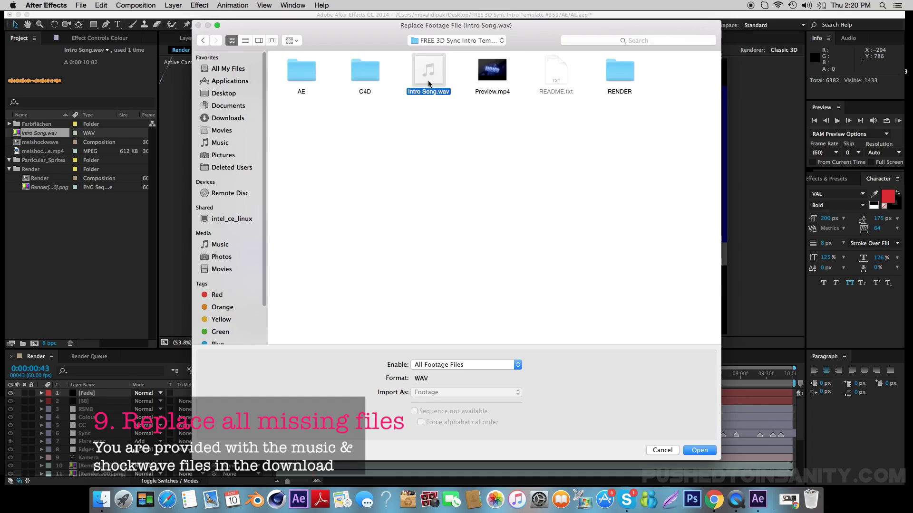
{"action": "left_click", "coordinate": [698, 449]}
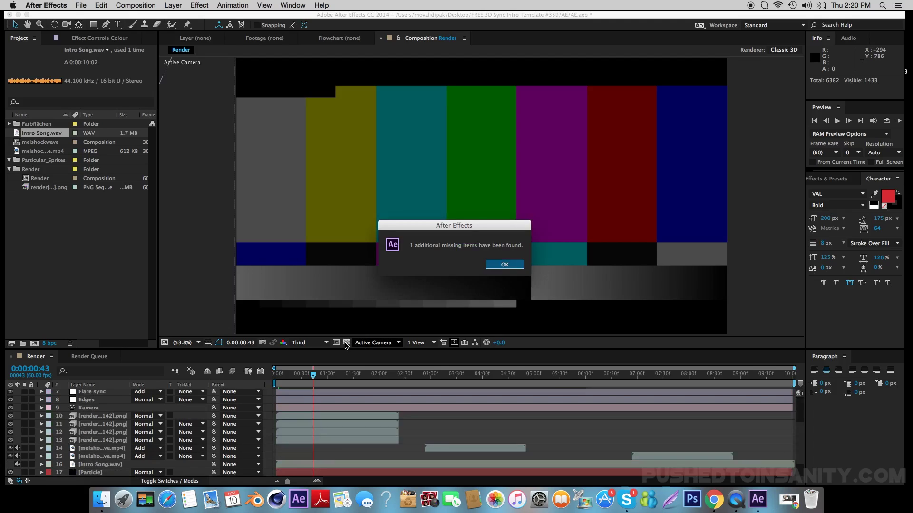
{"action": "left_click", "coordinate": [507, 270]}
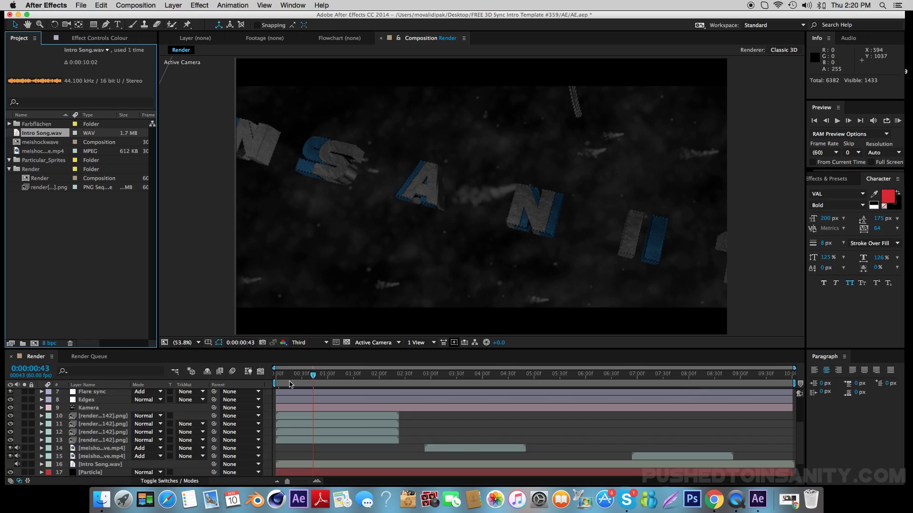
Preview Render composition frames from the start through 0:00:01:56 to check the INSANITY letters.
{"action": "left_click", "coordinate": [284, 379]}
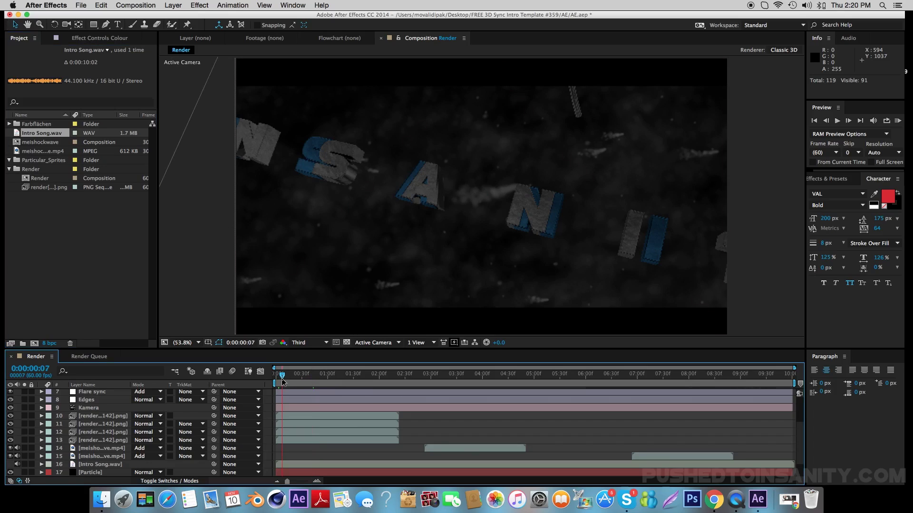
{"action": "left_click", "coordinate": [337, 383]}
{"action": "left_click", "coordinate": [358, 383]}
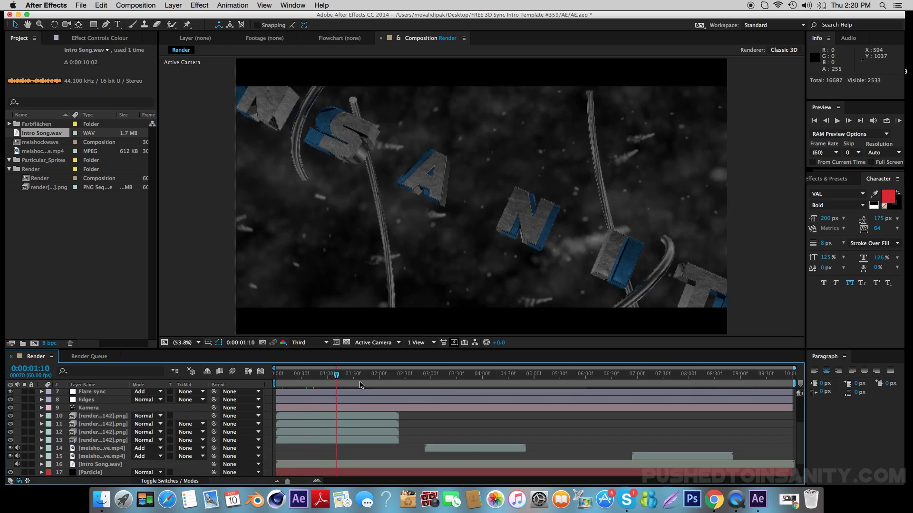
{"action": "left_click", "coordinate": [375, 386]}
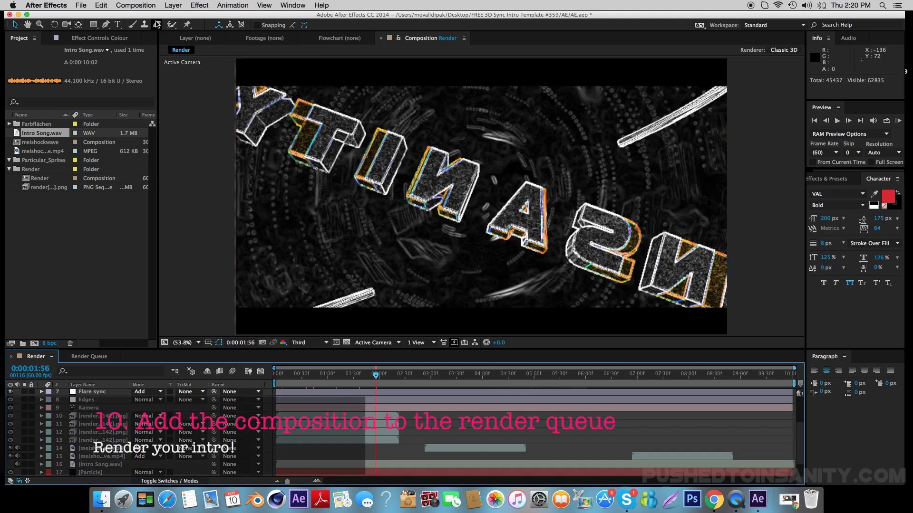
{"action": "left_click", "coordinate": [147, 8]}
Add the Render composition to the Render Queue and start rendering it.
{"action": "left_click", "coordinate": [171, 81]}
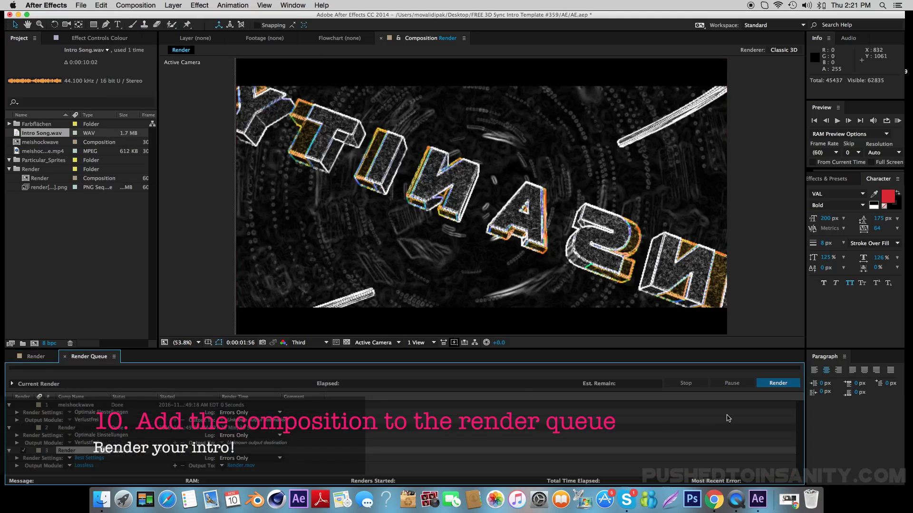
{"action": "left_click", "coordinate": [773, 385]}
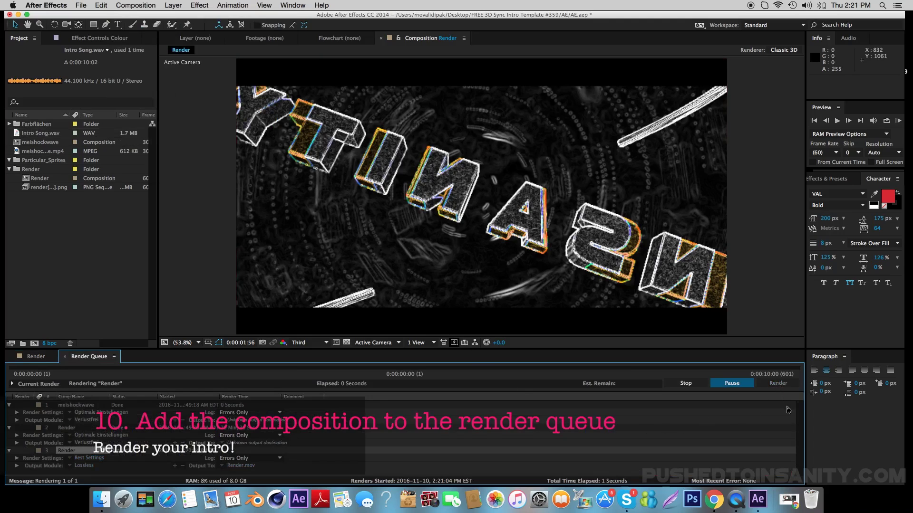